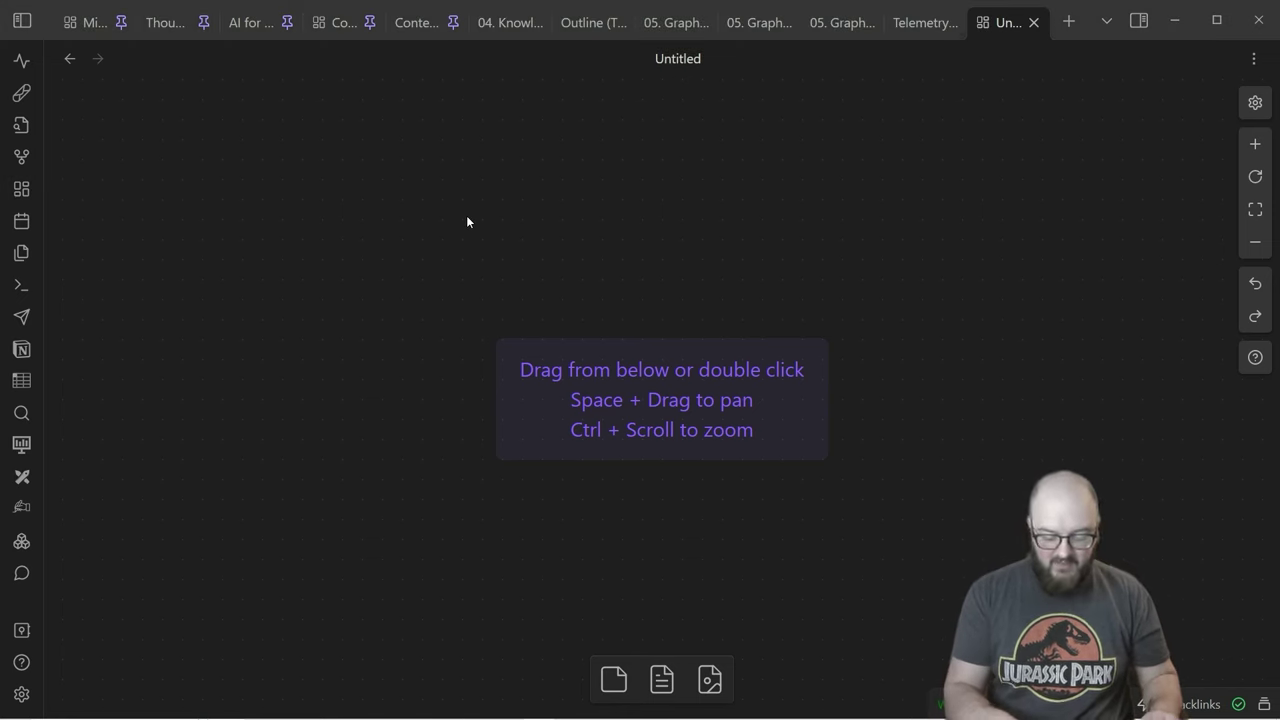
Step: Create a text card reading 'thing 1' on the empty canvas
key(ctrl+p)
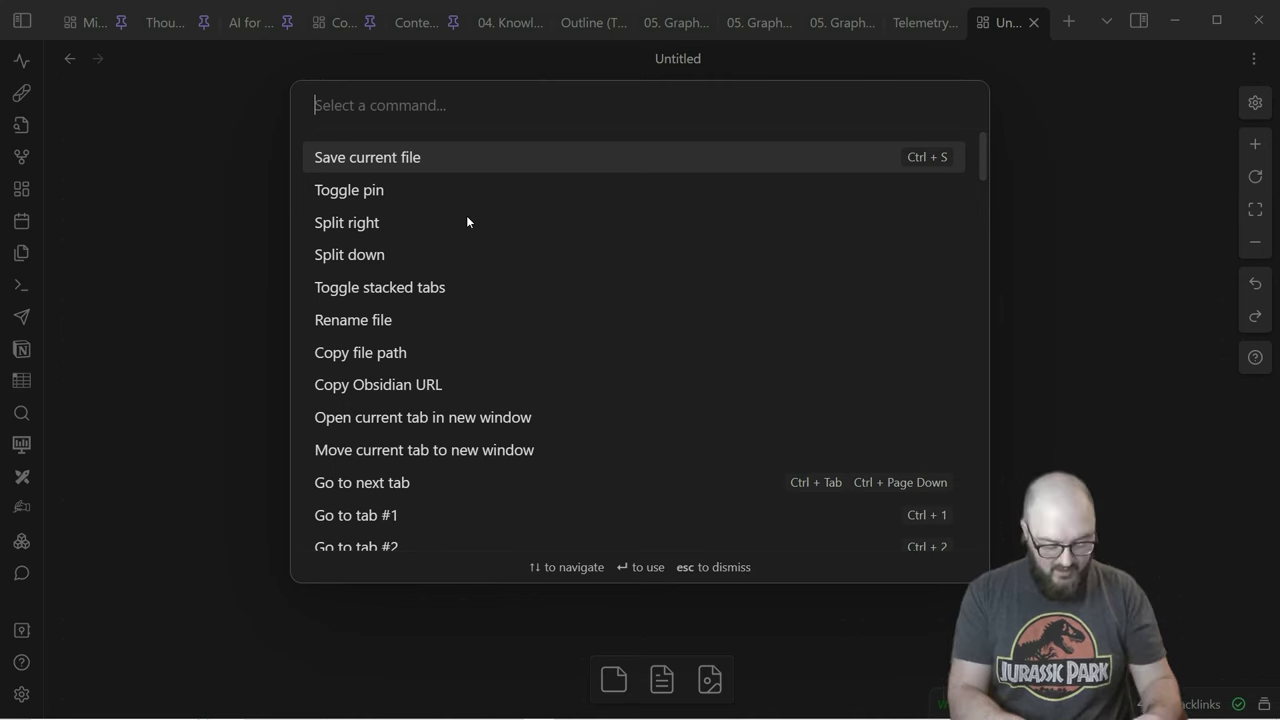
text(canvas)
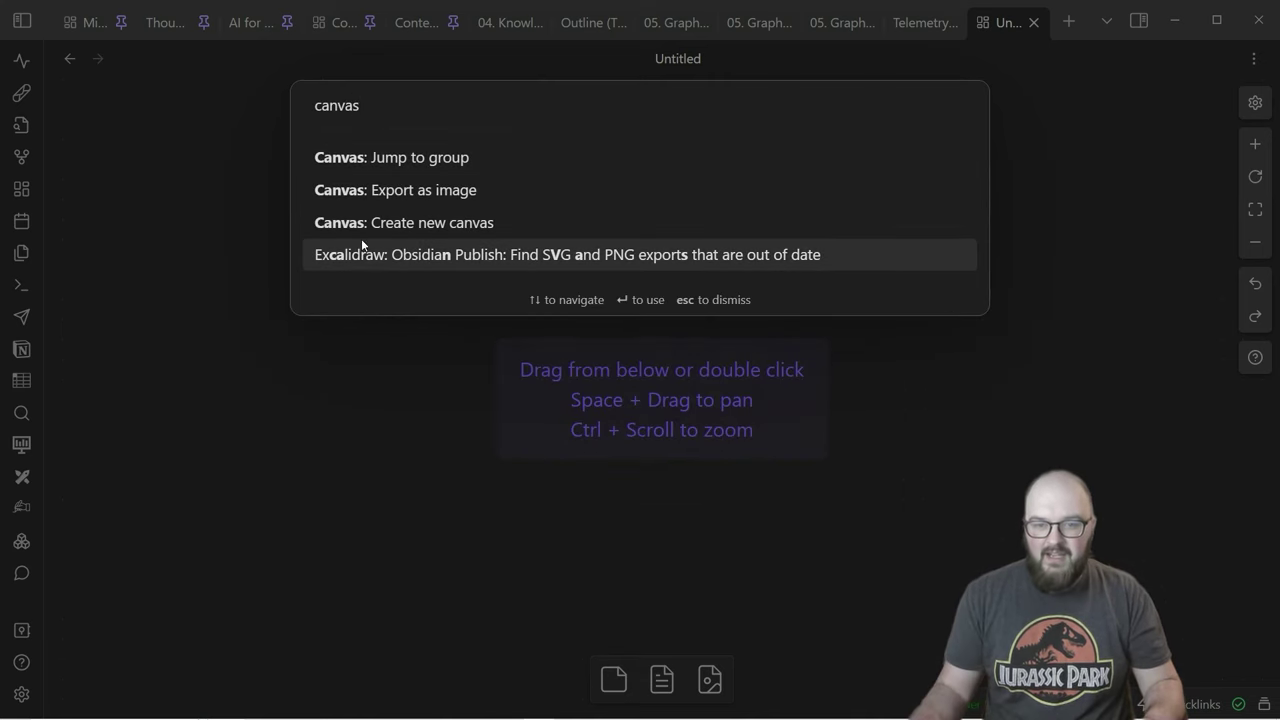
click(370, 411)
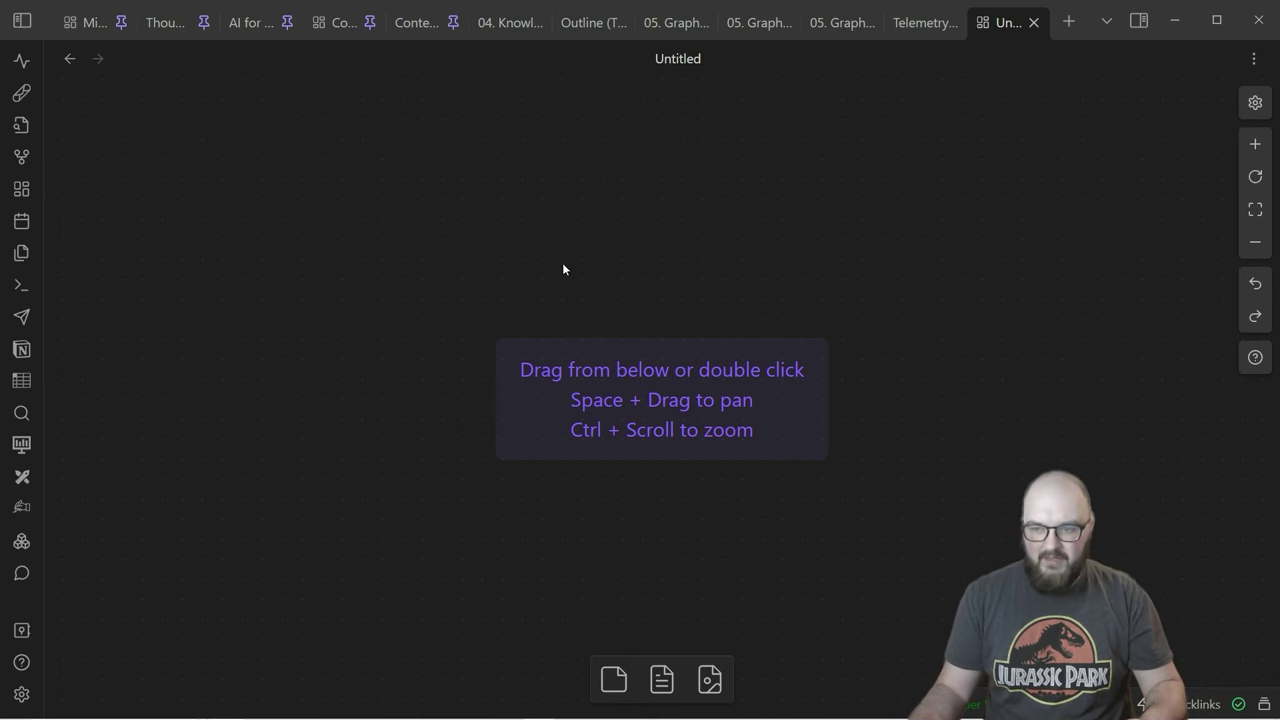
double_click(396, 216)
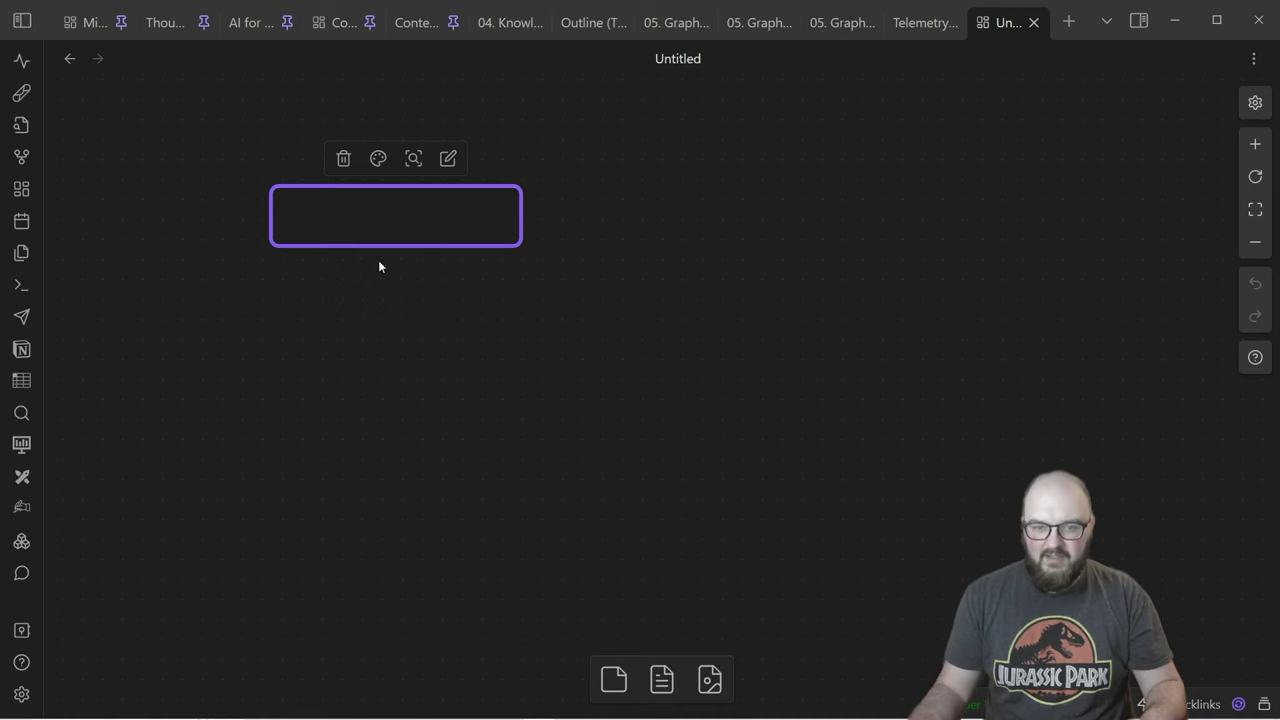
text(thing 1)
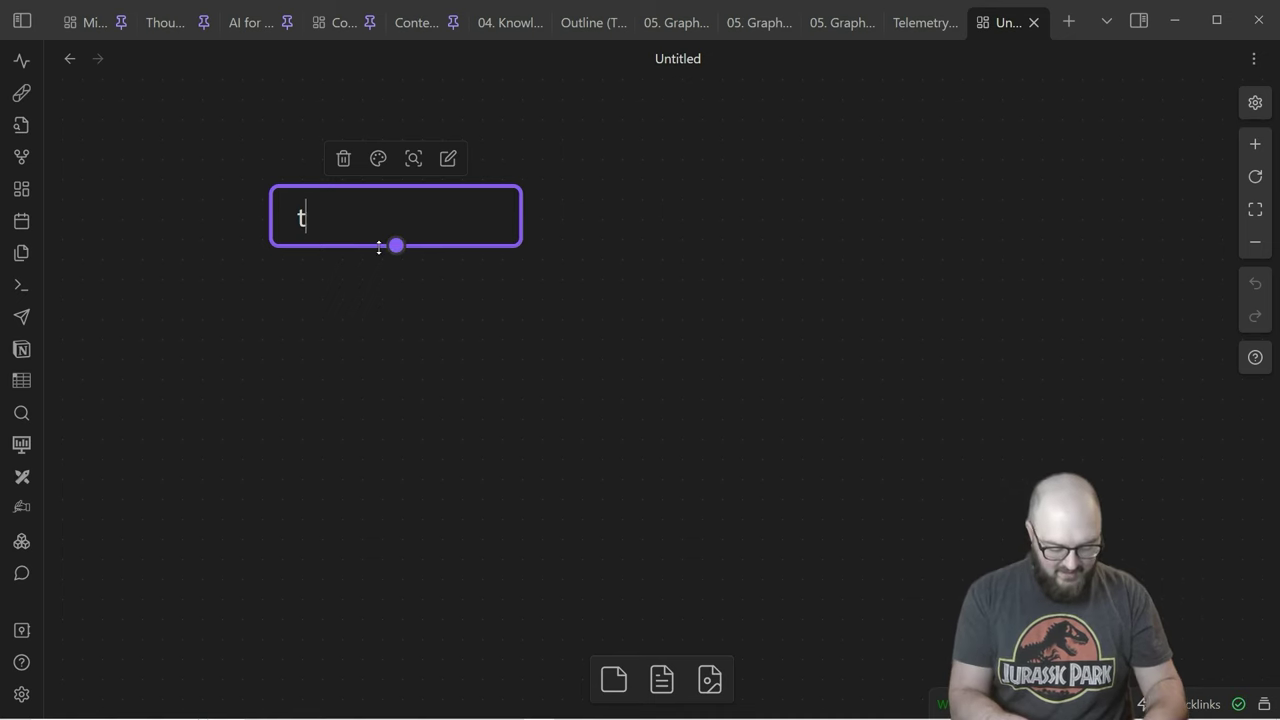
Step: Colour the thing 1 card purple and centre the view on it
click(380, 159)
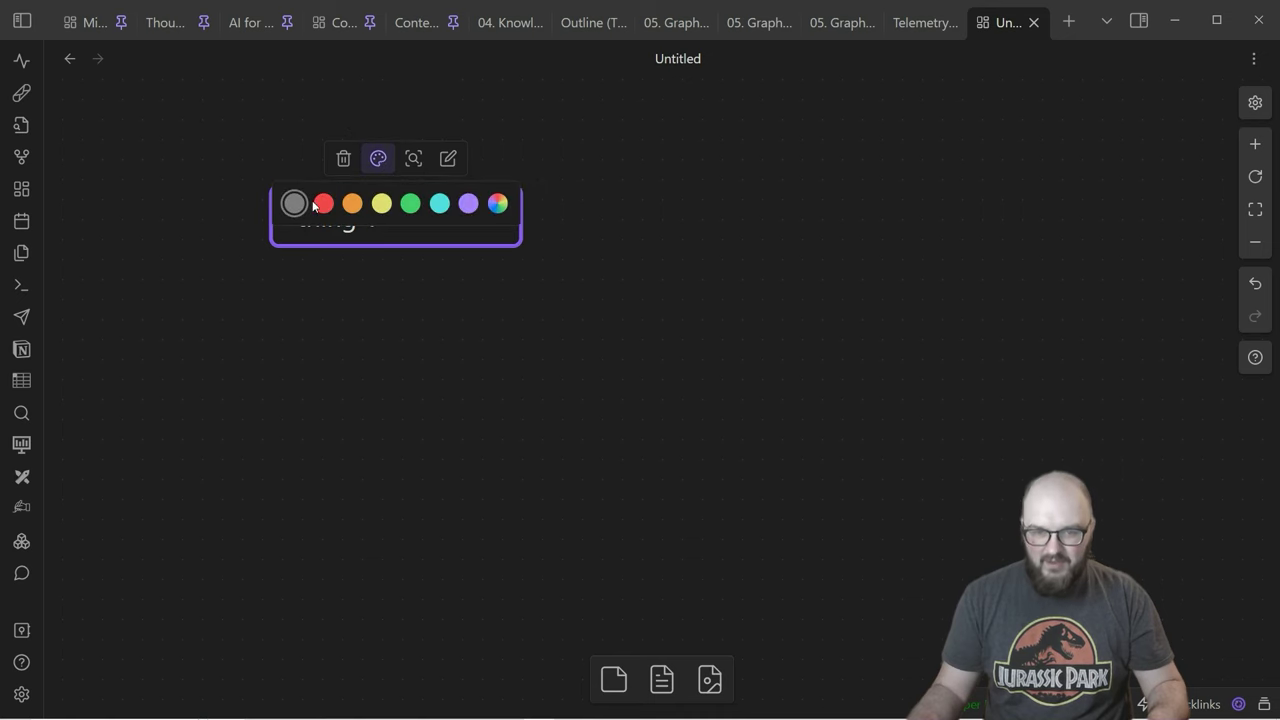
click(475, 206)
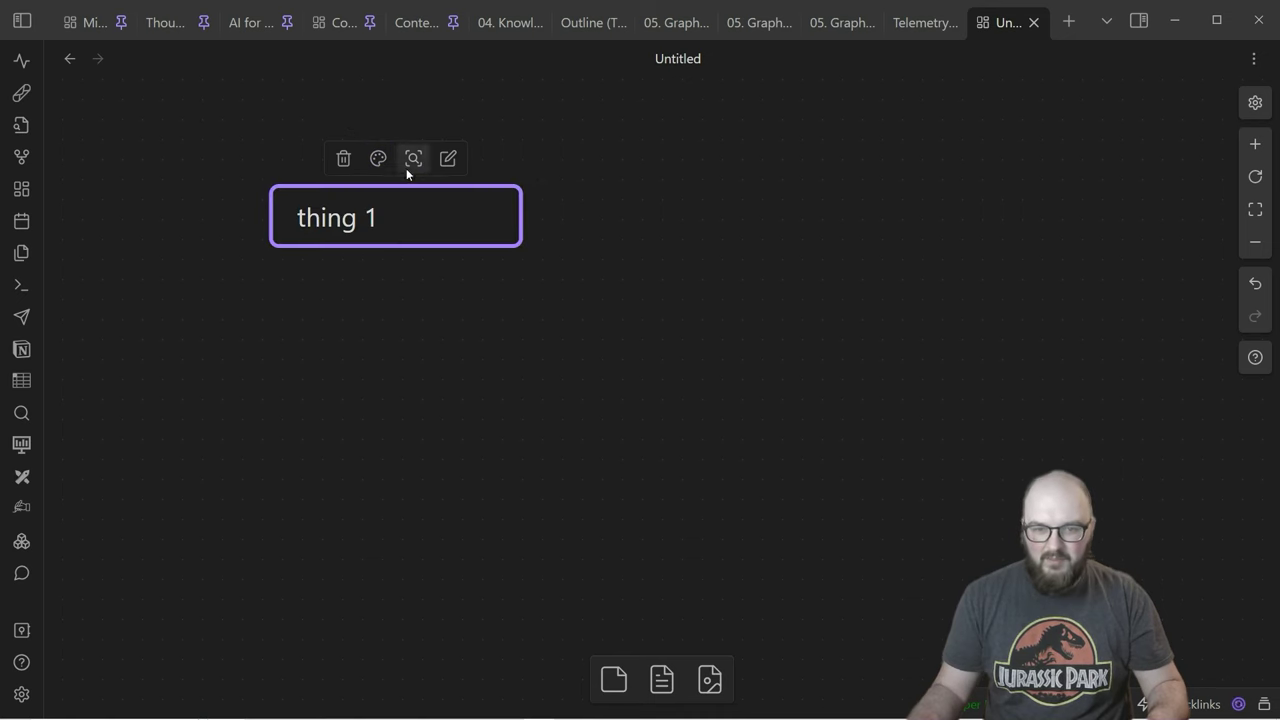
click(378, 159)
click(498, 204)
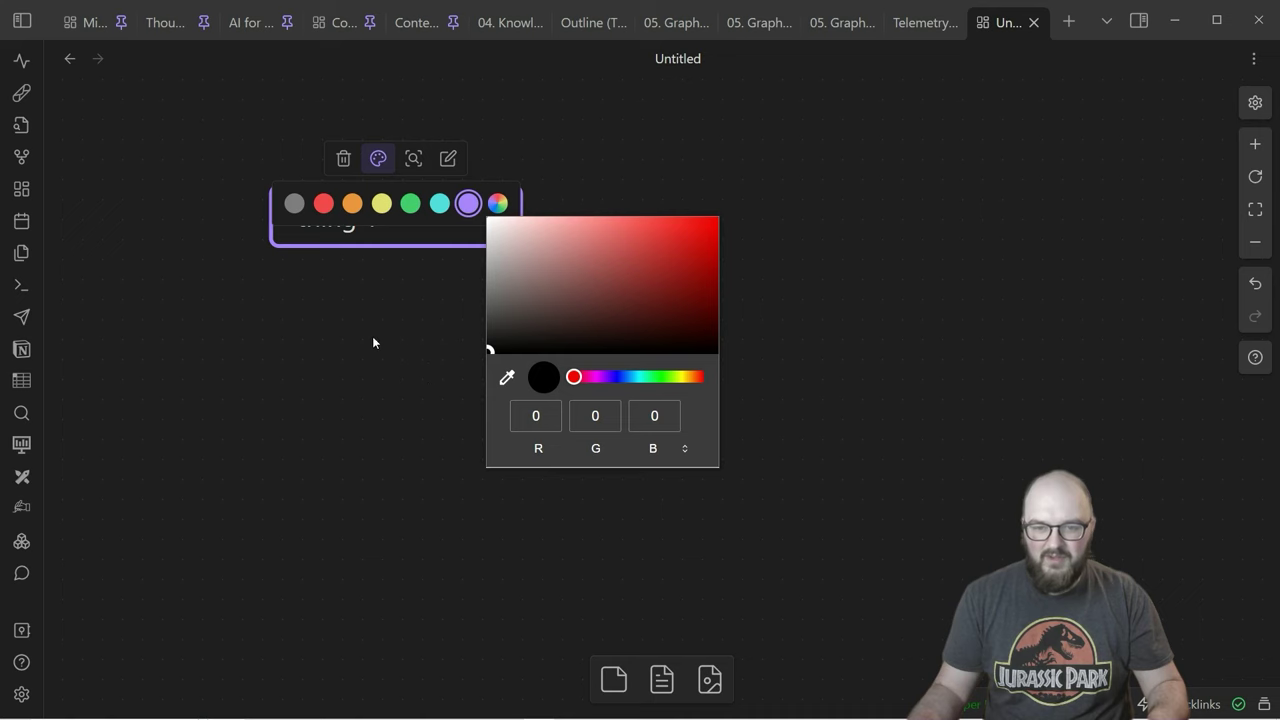
click(358, 308)
click(391, 201)
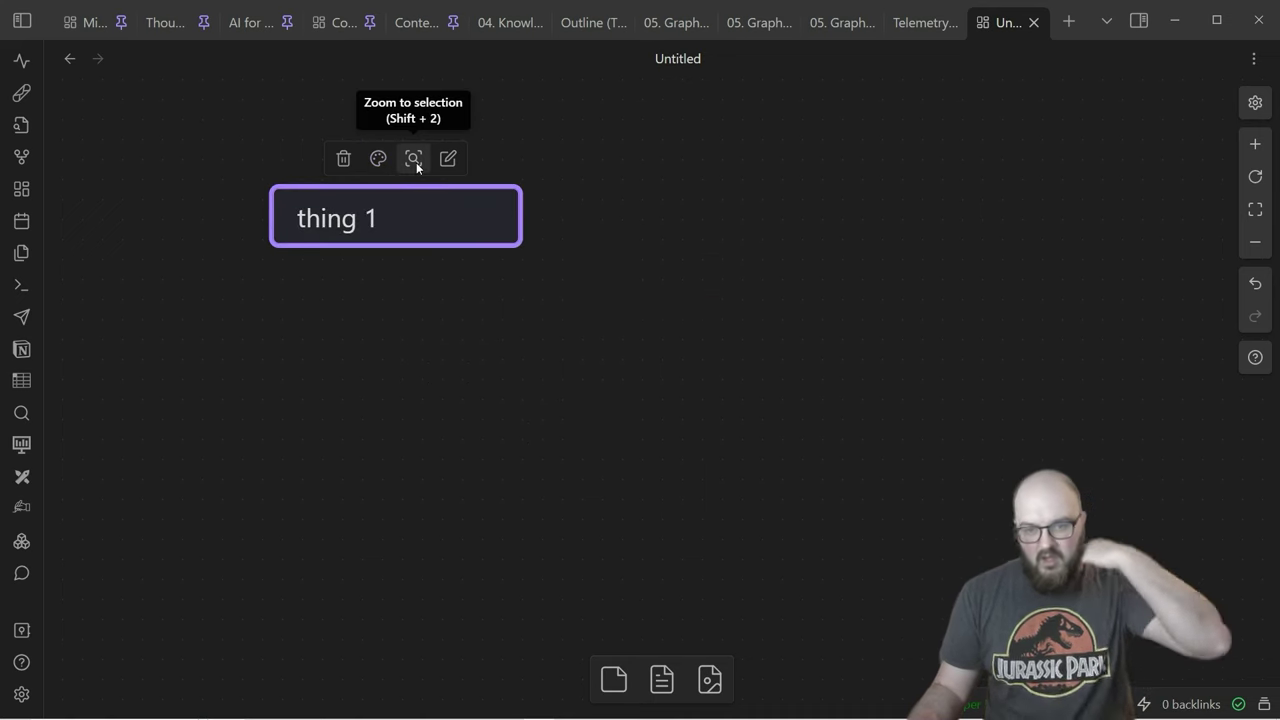
click(416, 162)
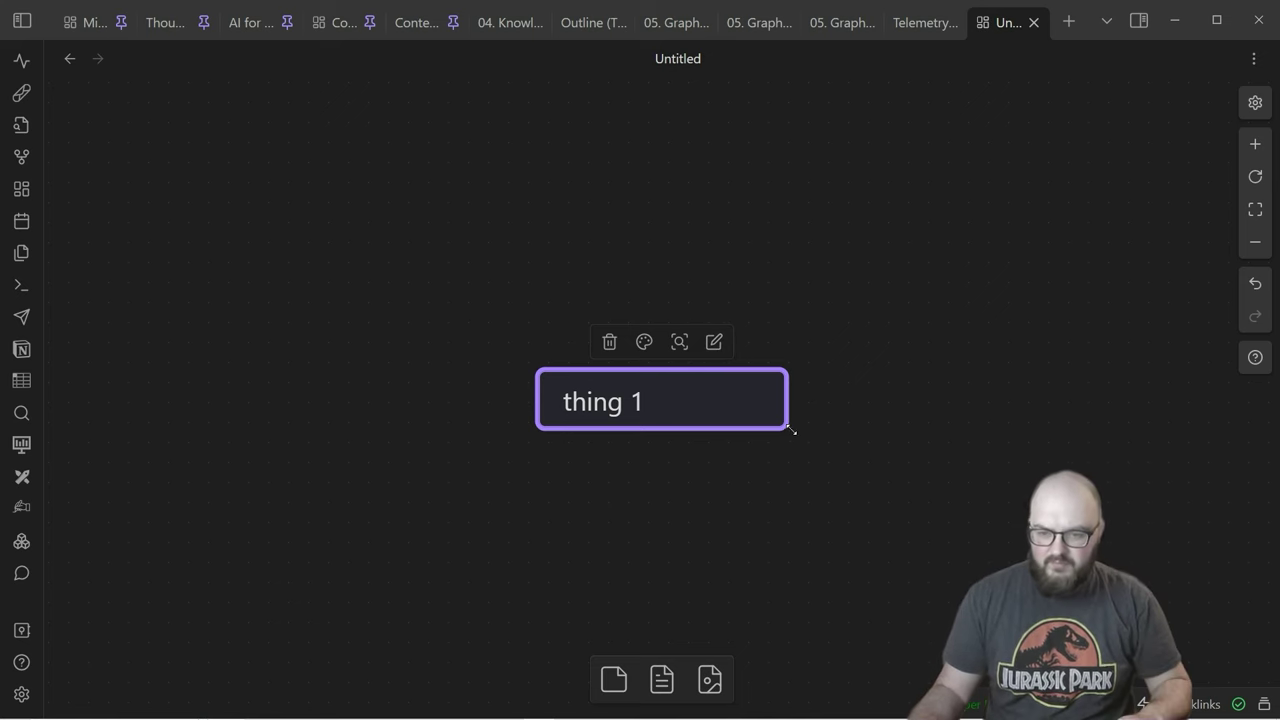
Step: Make the thing 1 card narrower and taller, and arrow it to a new card on the right
drag(787, 428, 726, 459)
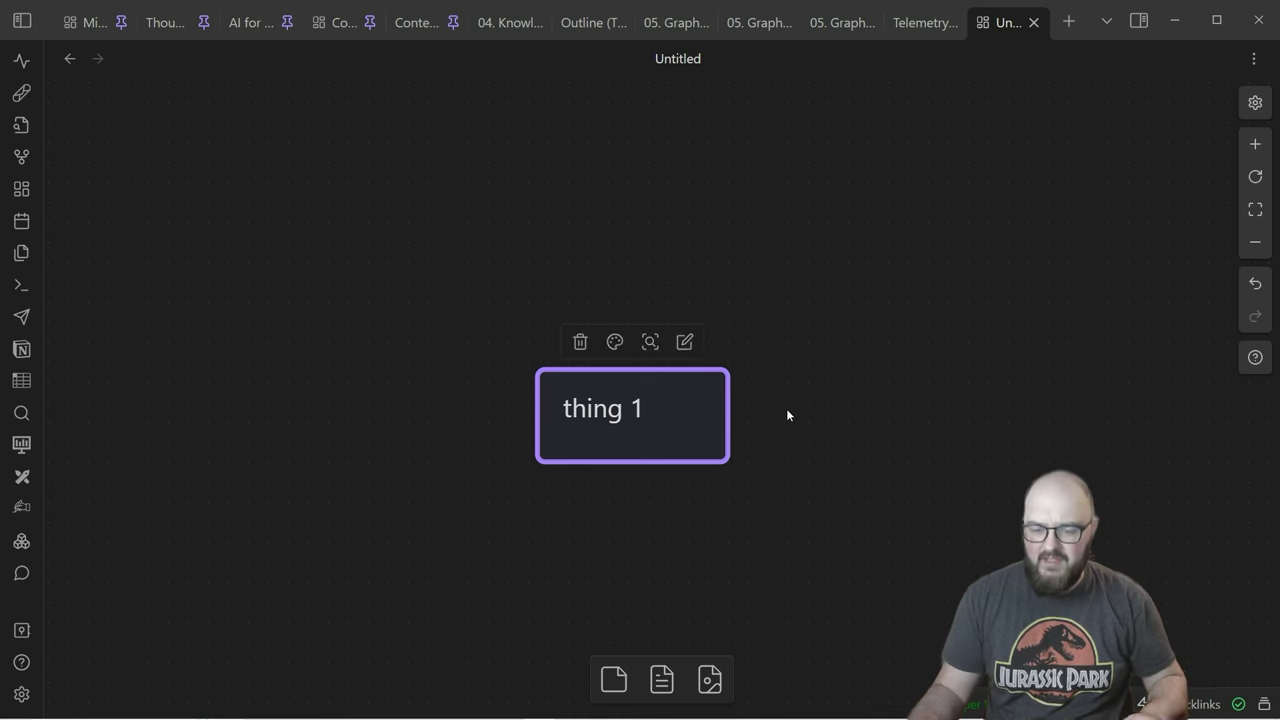
double_click(1046, 404)
mouse_move(727, 417)
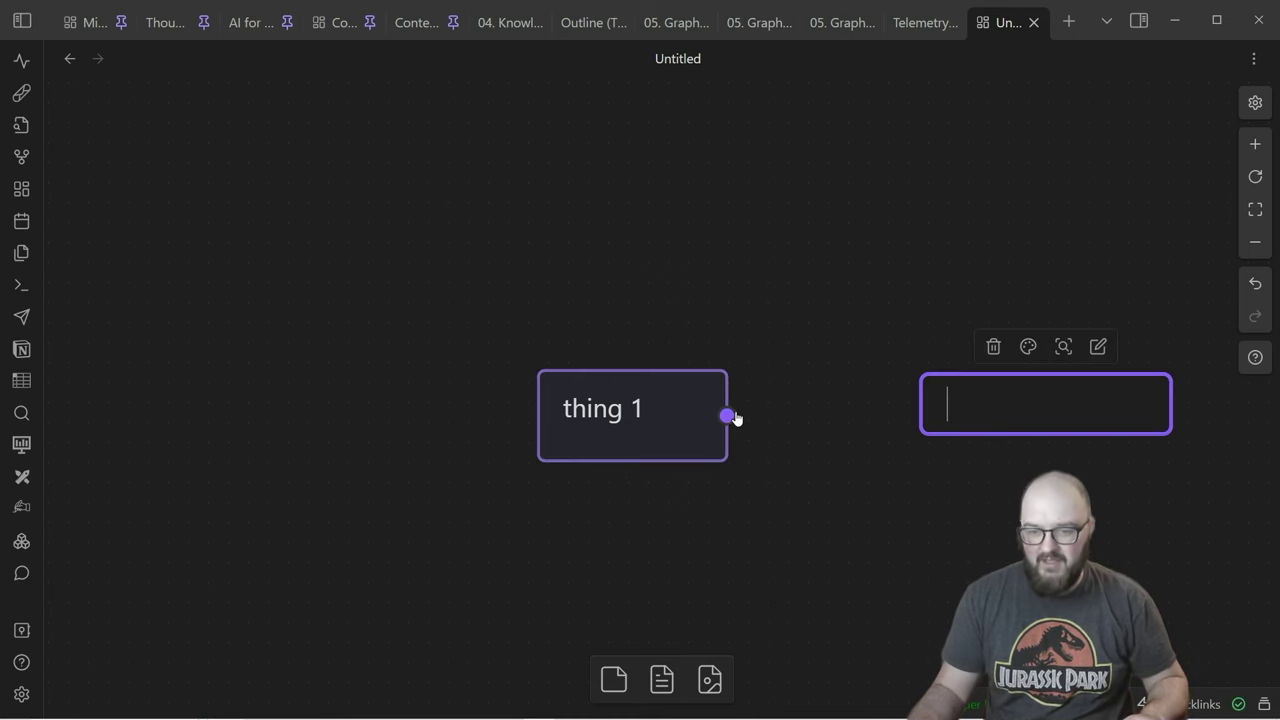
drag(727, 417, 930, 406)
Step: Label the new card 'thing 2' and nudge it slightly left and down
double_click(992, 407)
text(thing 2)
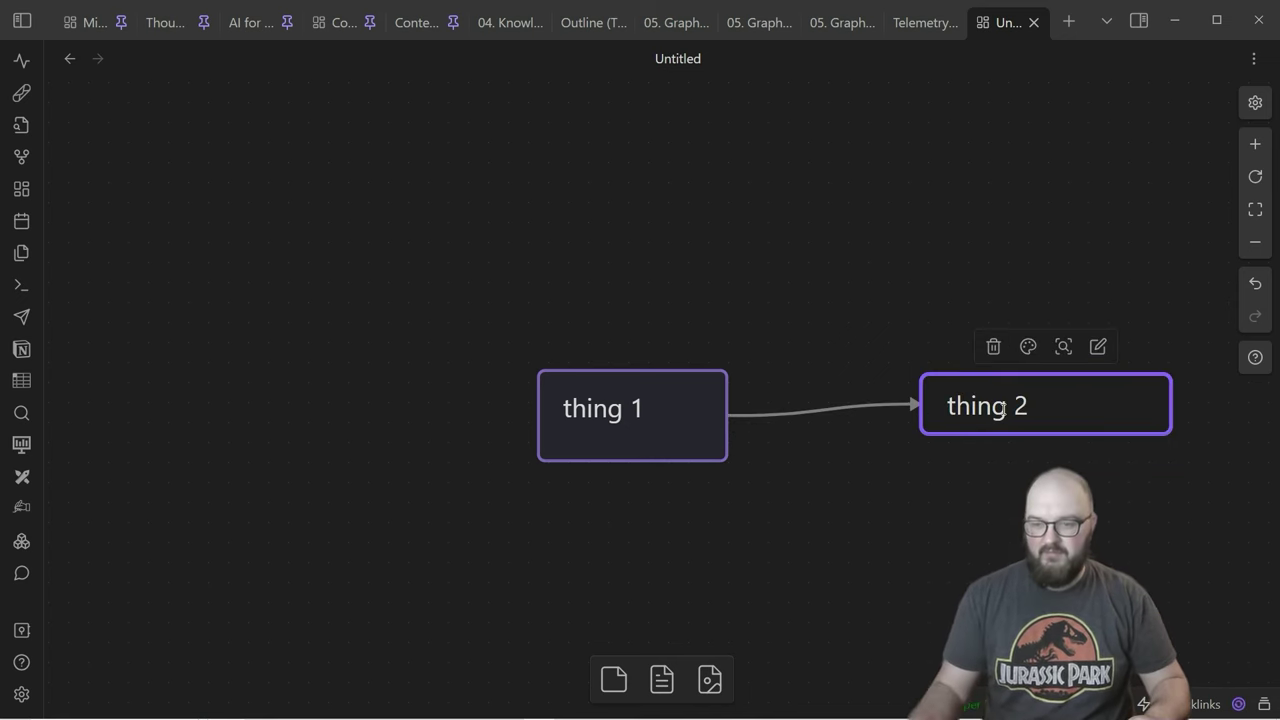
click(1013, 510)
drag(1020, 403, 974, 417)
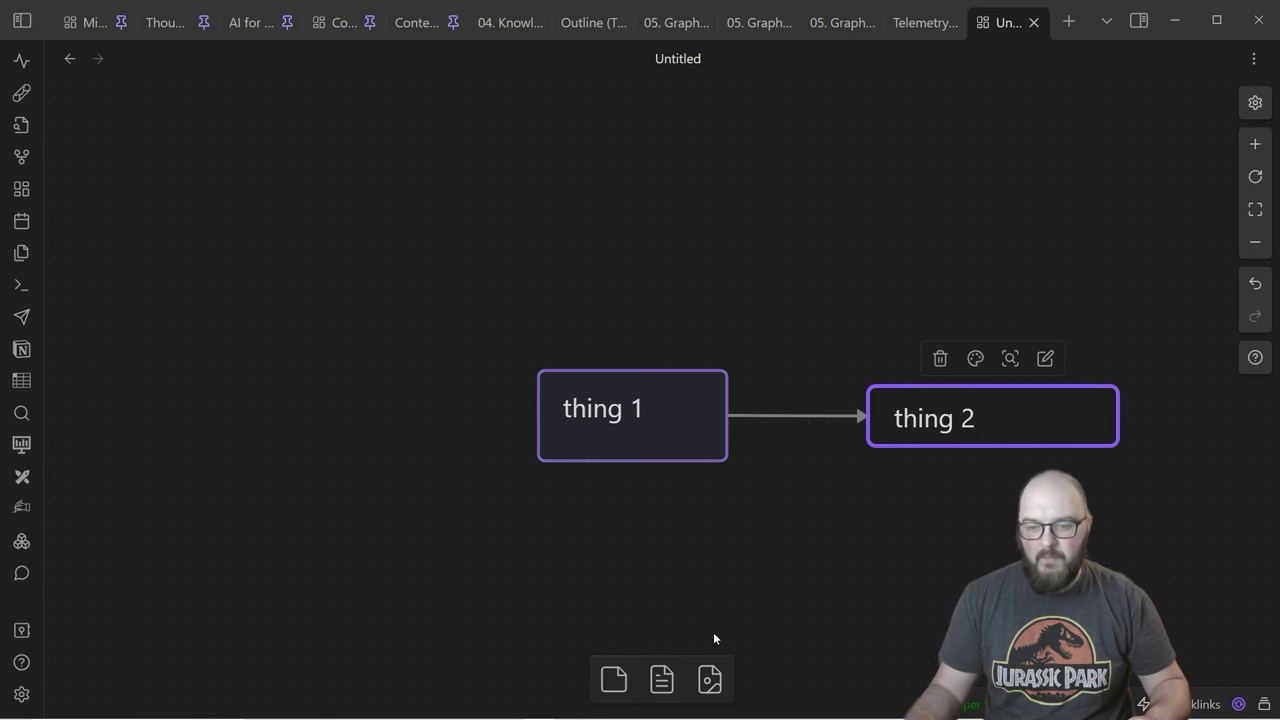
scroll(778, 561, down, 3)
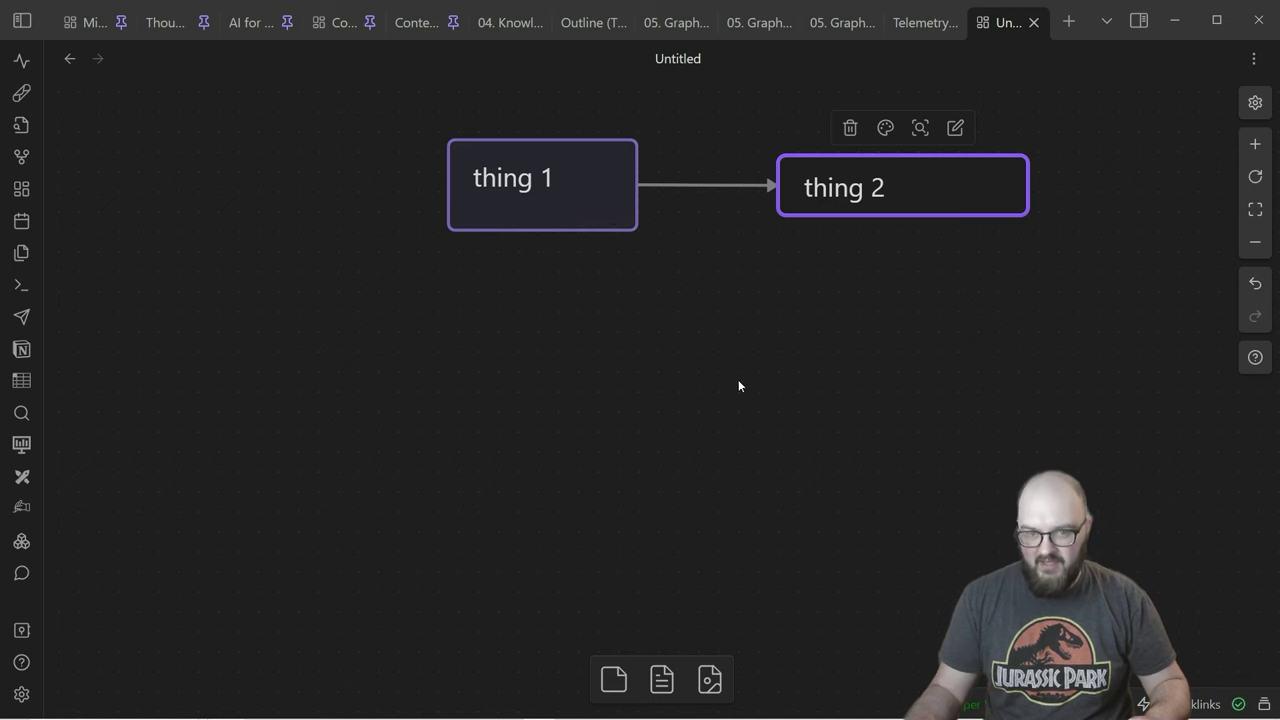
Step: Add a card below linking [[2024-03-17]] and drag its bottom edge down to make it taller
click(727, 348)
double_click(727, 348)
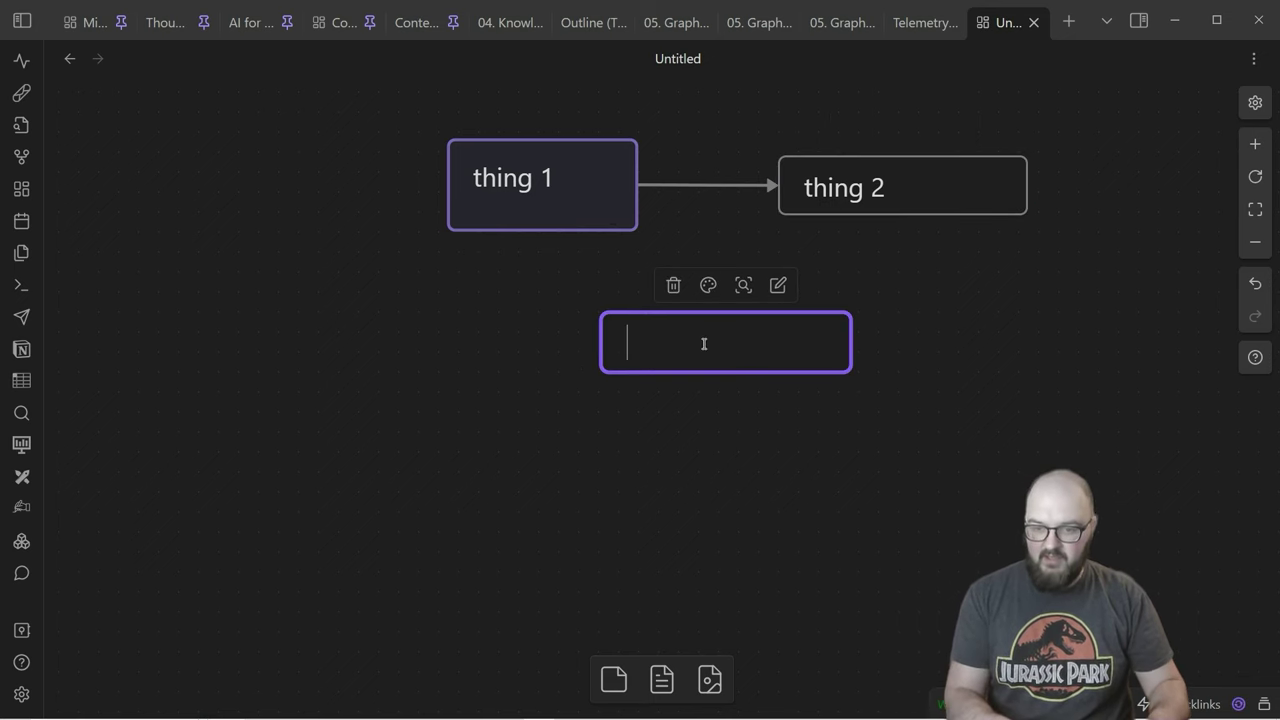
text([[)
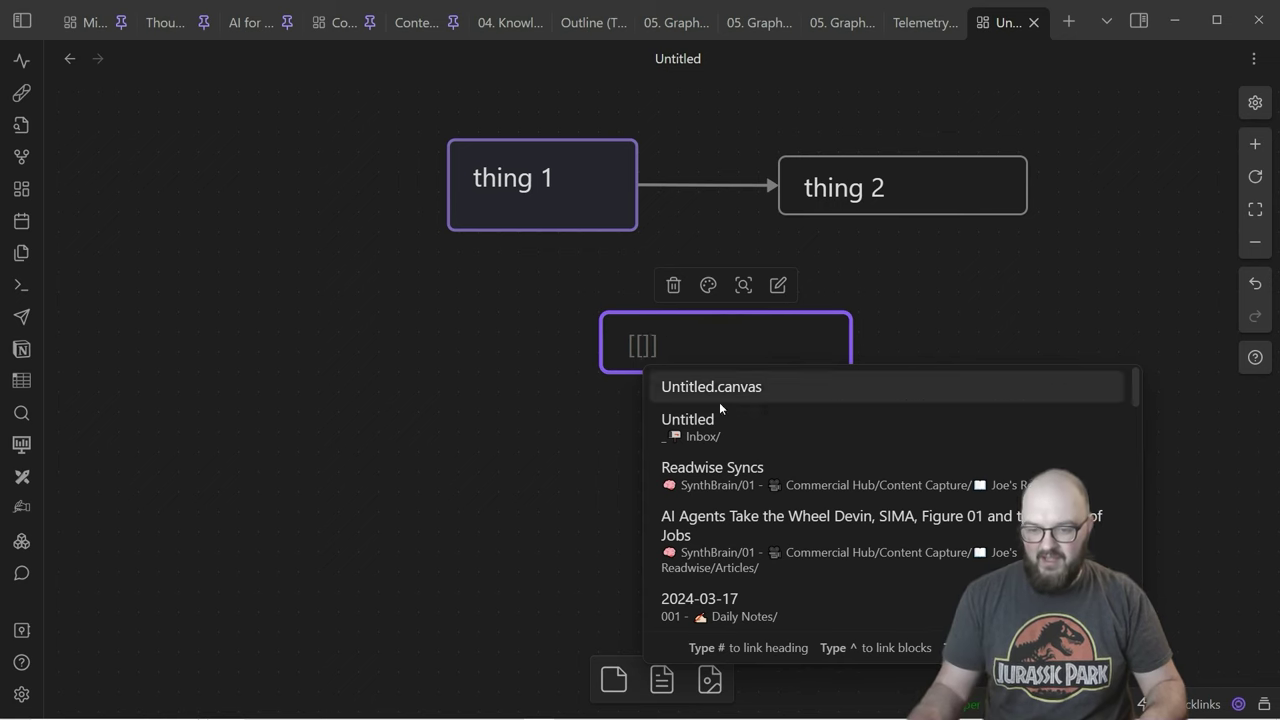
click(741, 605)
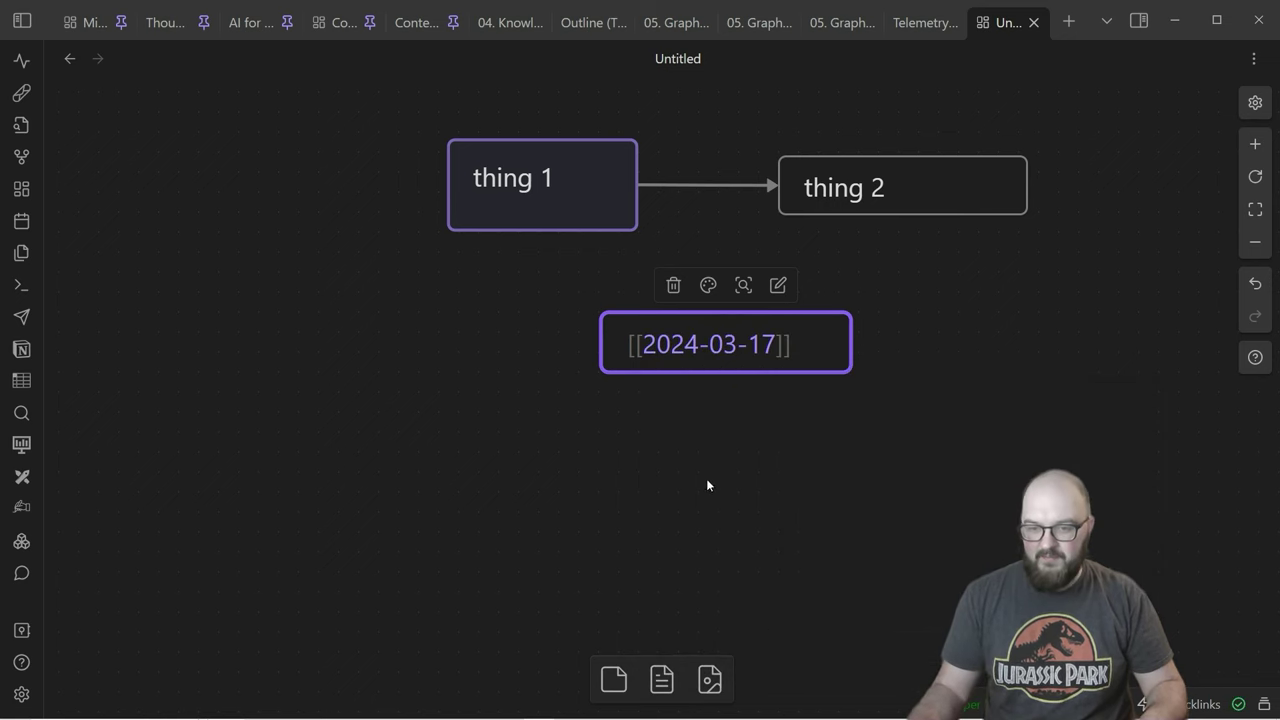
click(939, 324)
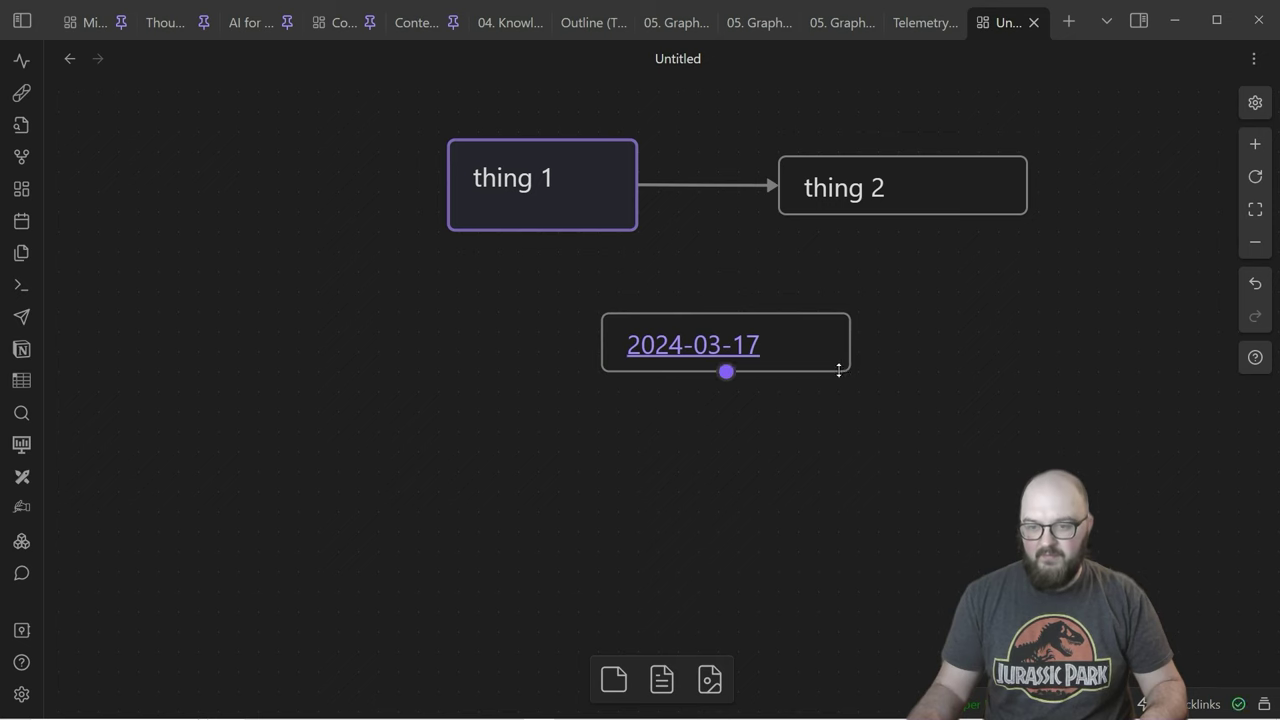
drag(843, 369, 808, 410)
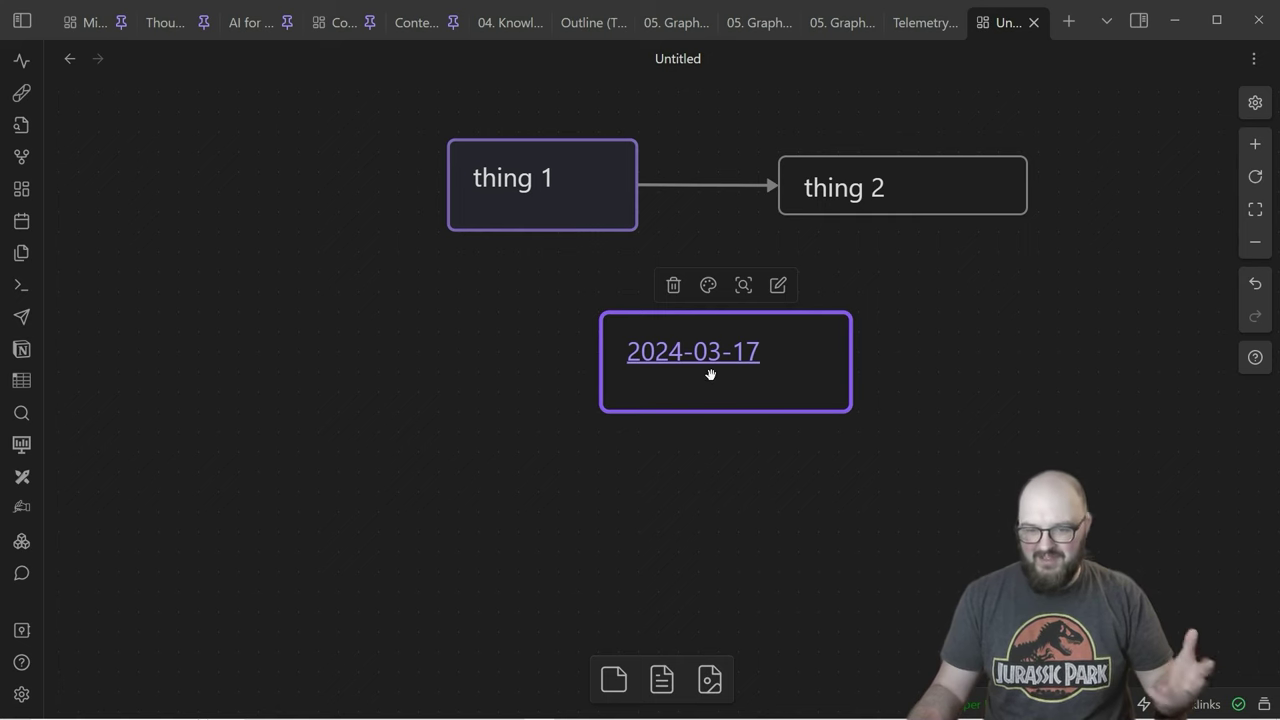
scroll(832, 408, up, 2)
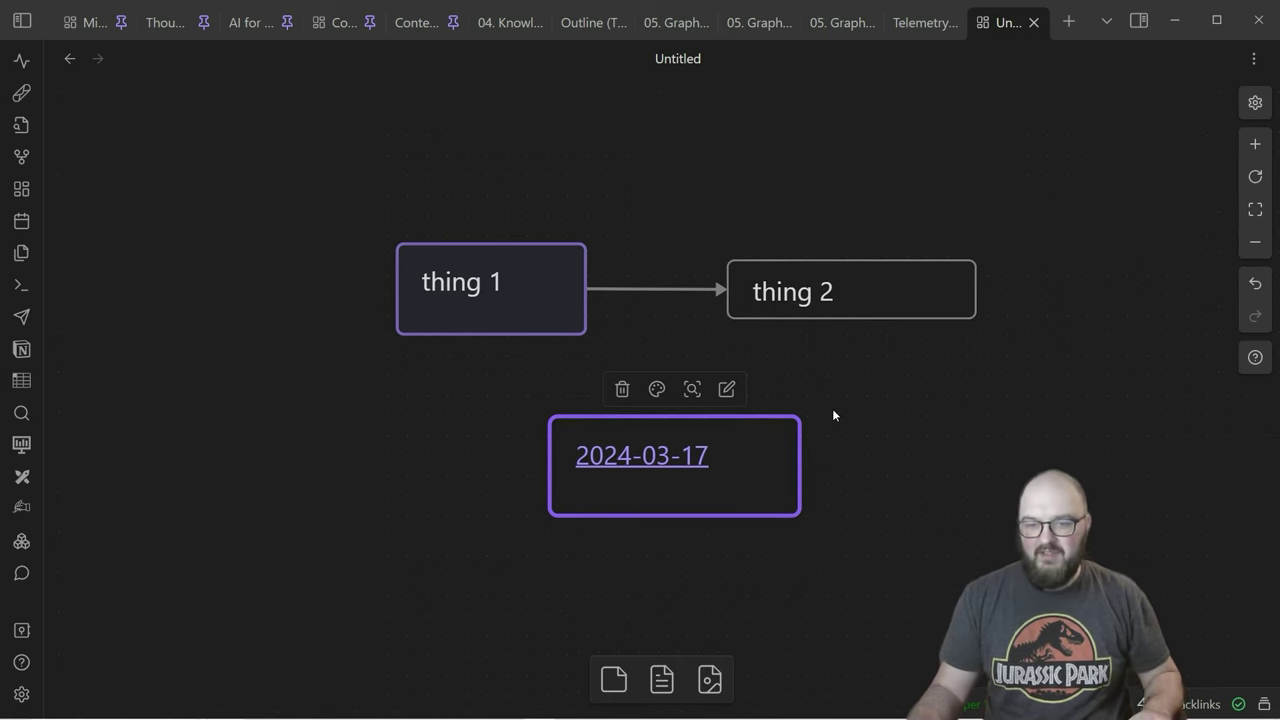
ctrl+scroll(822, 392, down, 5)
ctrl+scroll(822, 398, up, 5)
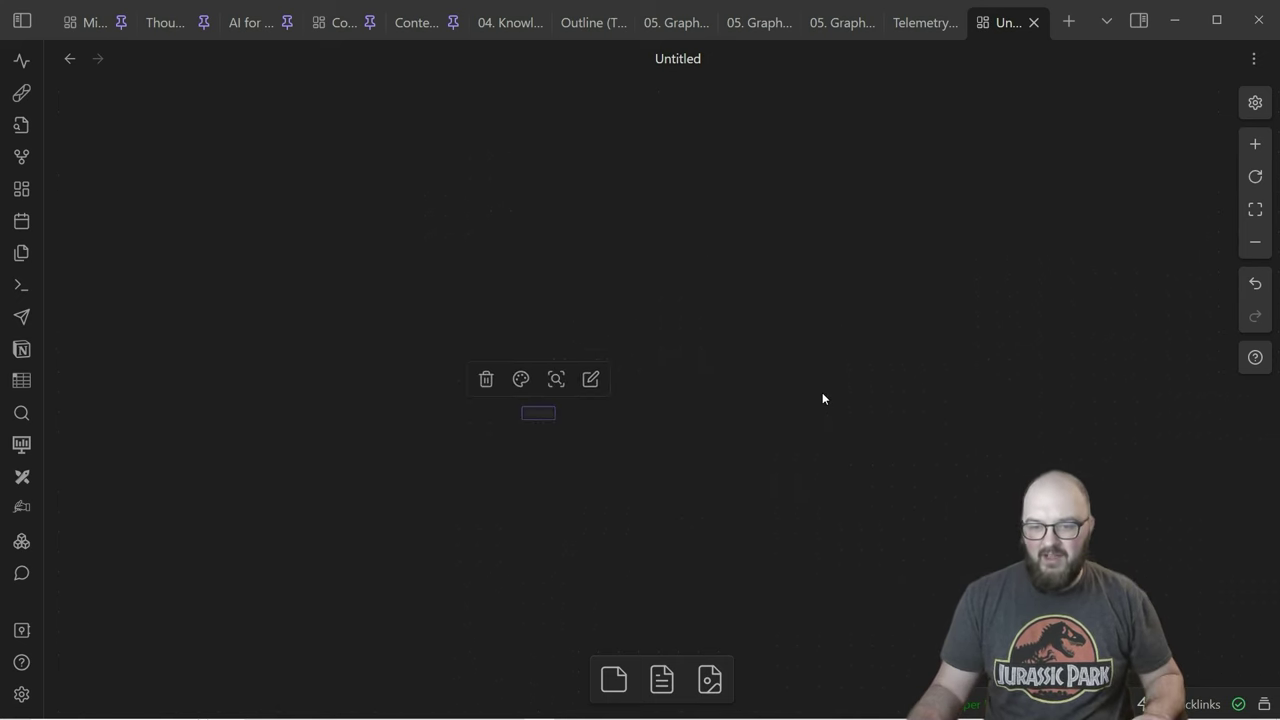
Step: Pan back to the three cards and connect thing 2 to the 2024-03-17 card with an arrow
drag(425, 394, 1059, 396)
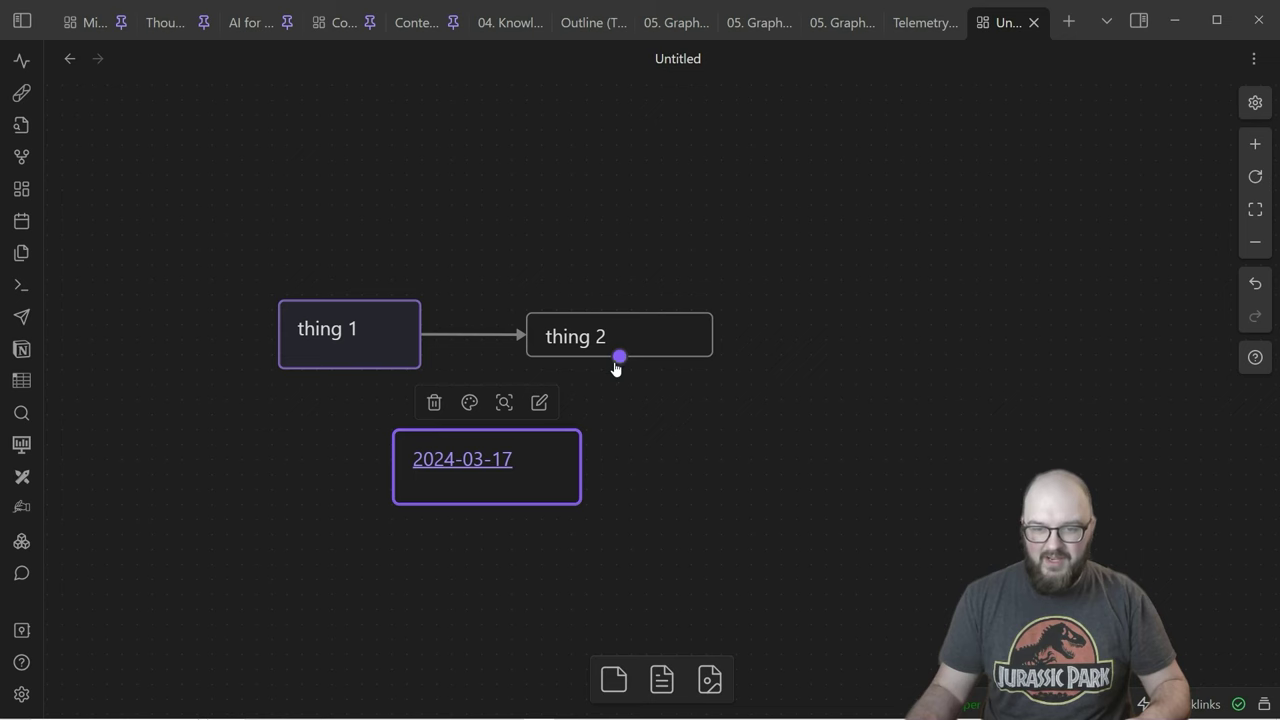
drag(617, 357, 349, 372)
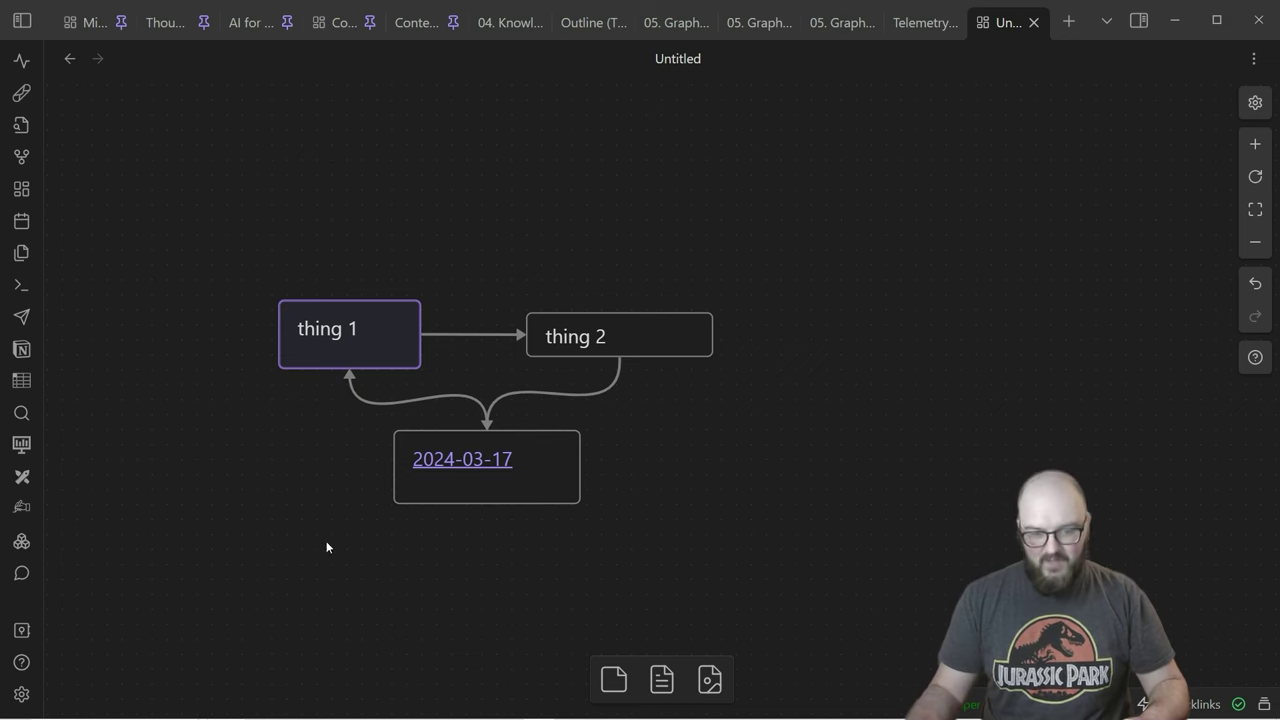
click(21, 697)
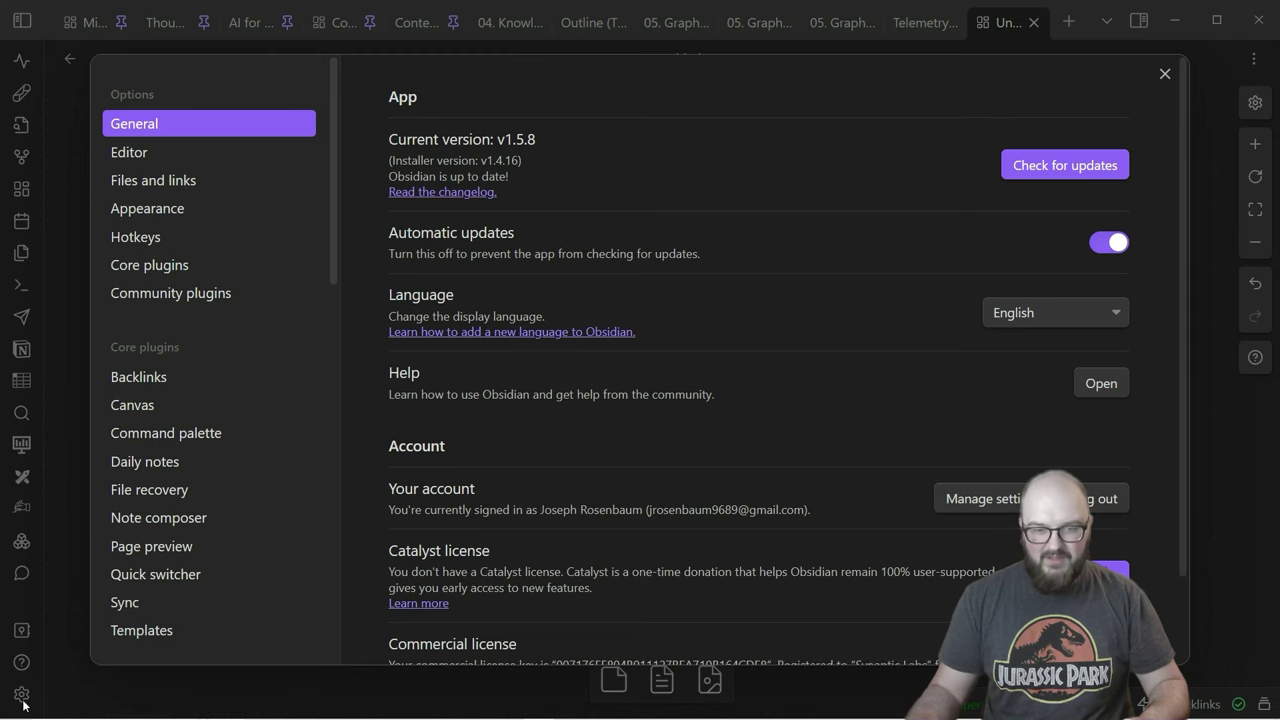
Step: Search the community plugin catalogue for 'cannol', review Cannoli's options, then close Settings
click(228, 293)
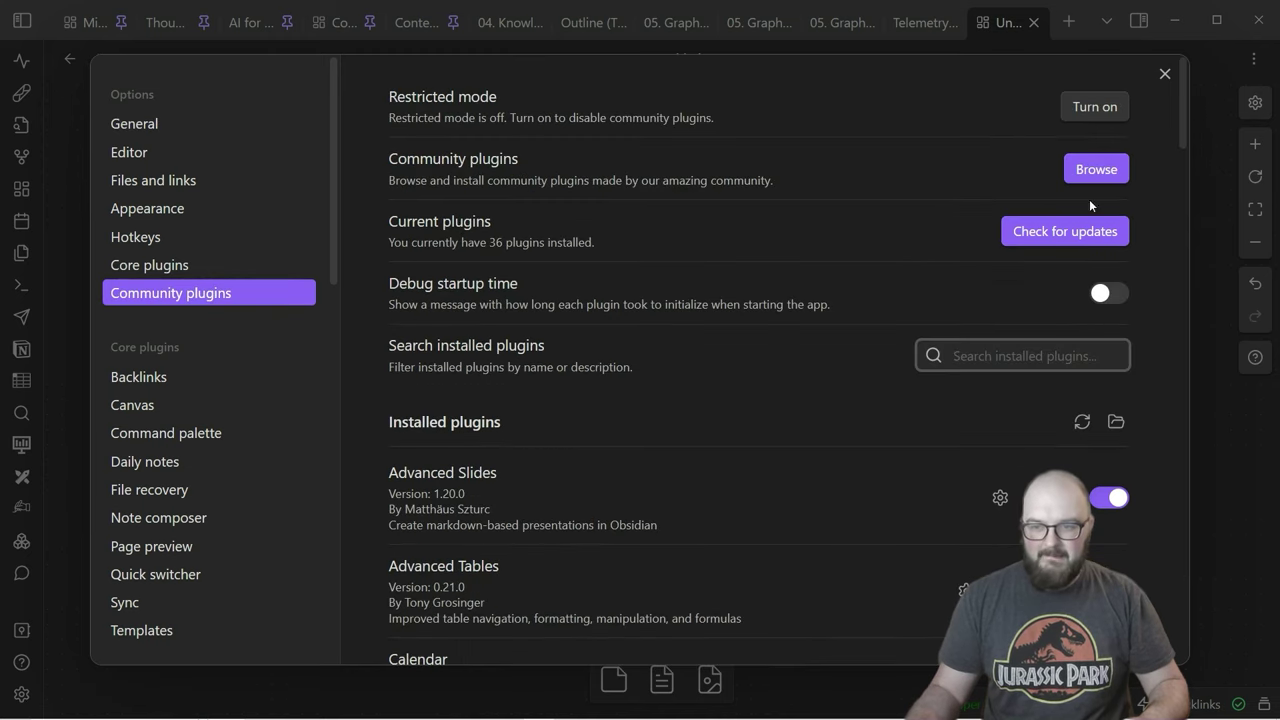
click(1111, 176)
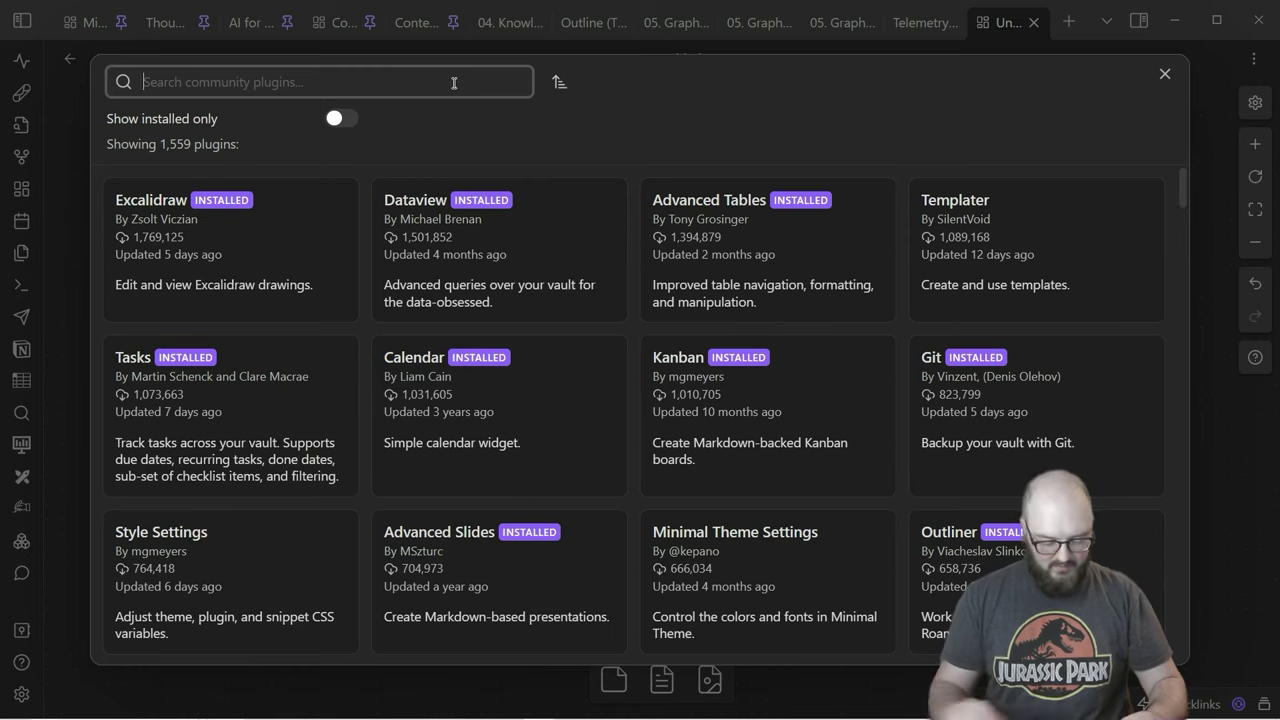
text(cannol)
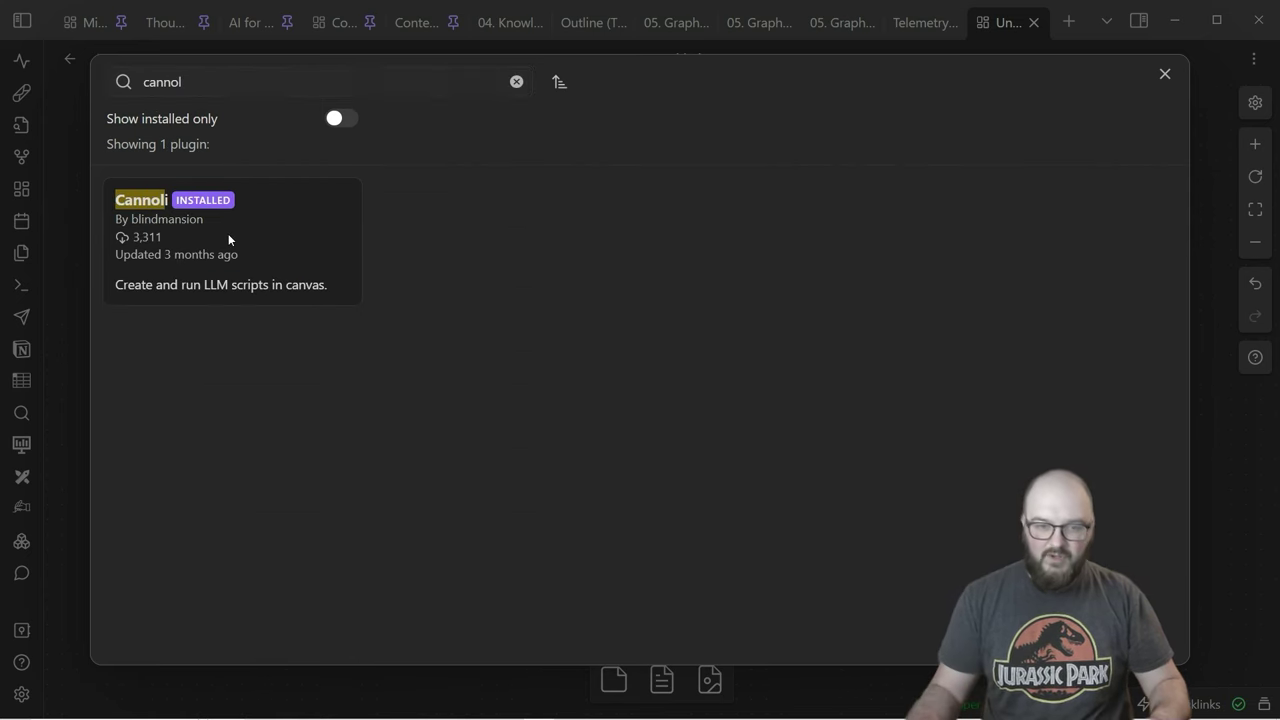
click(228, 233)
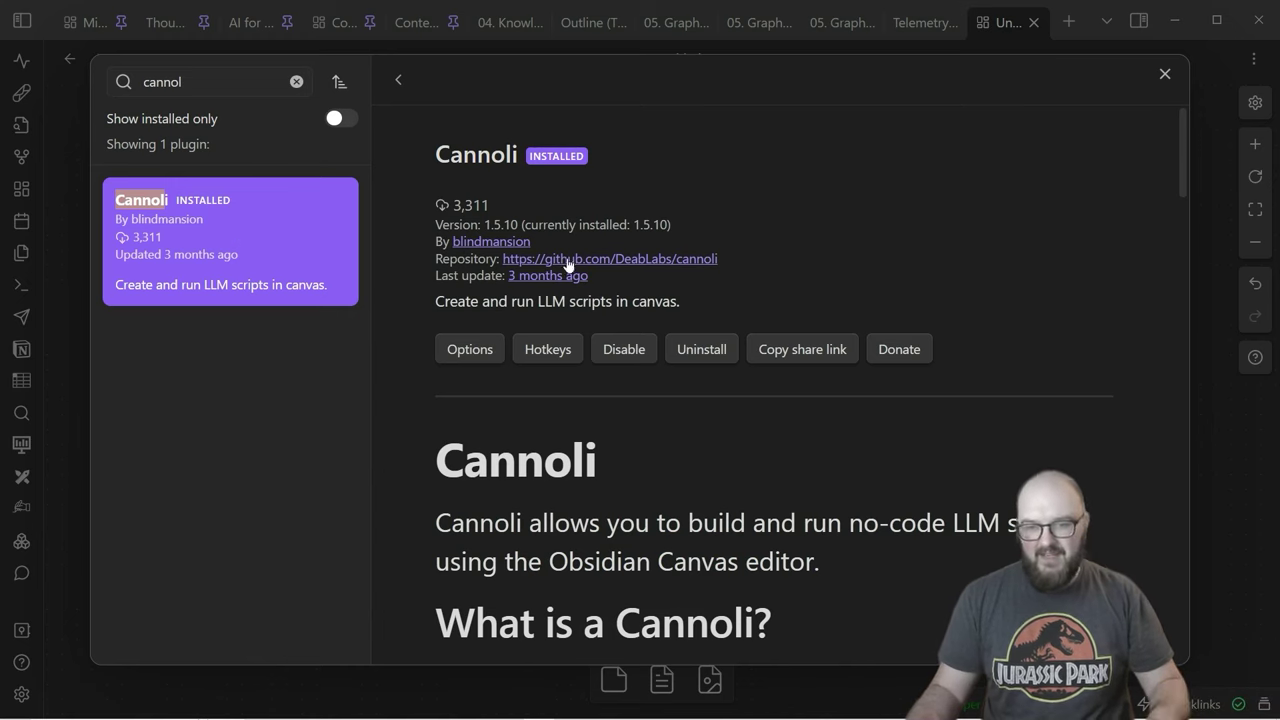
click(470, 353)
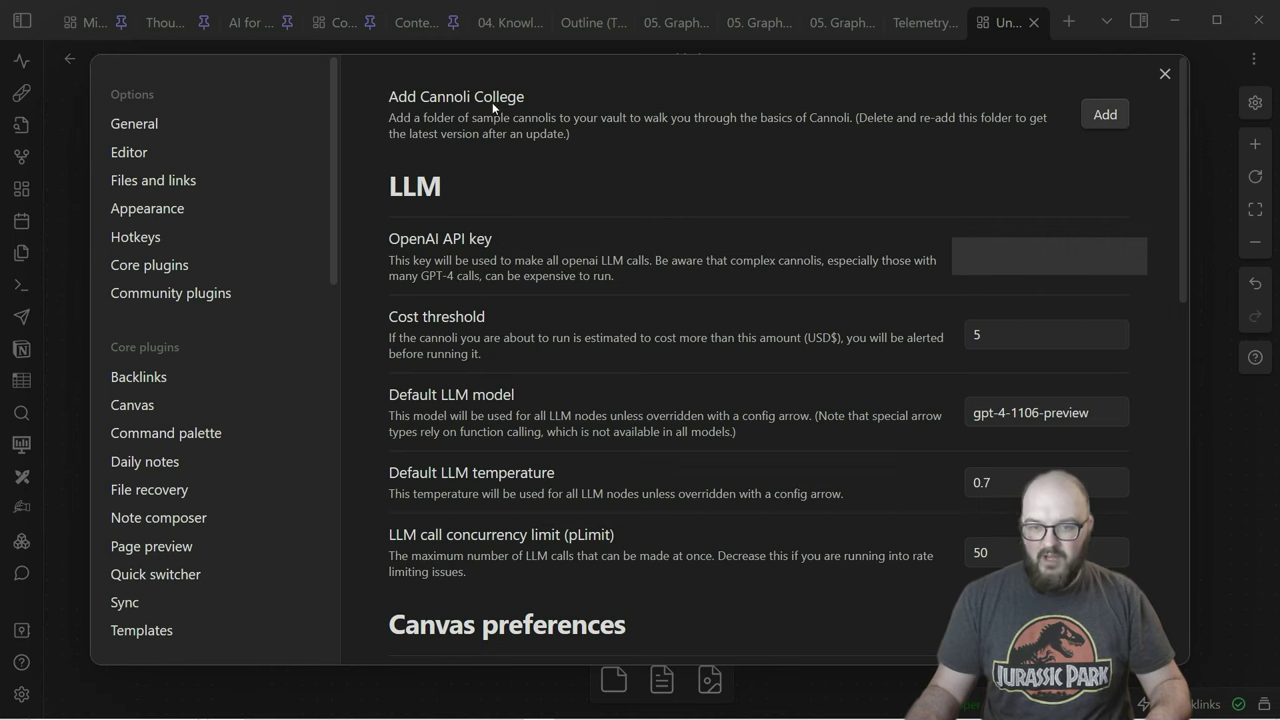
click(1164, 74)
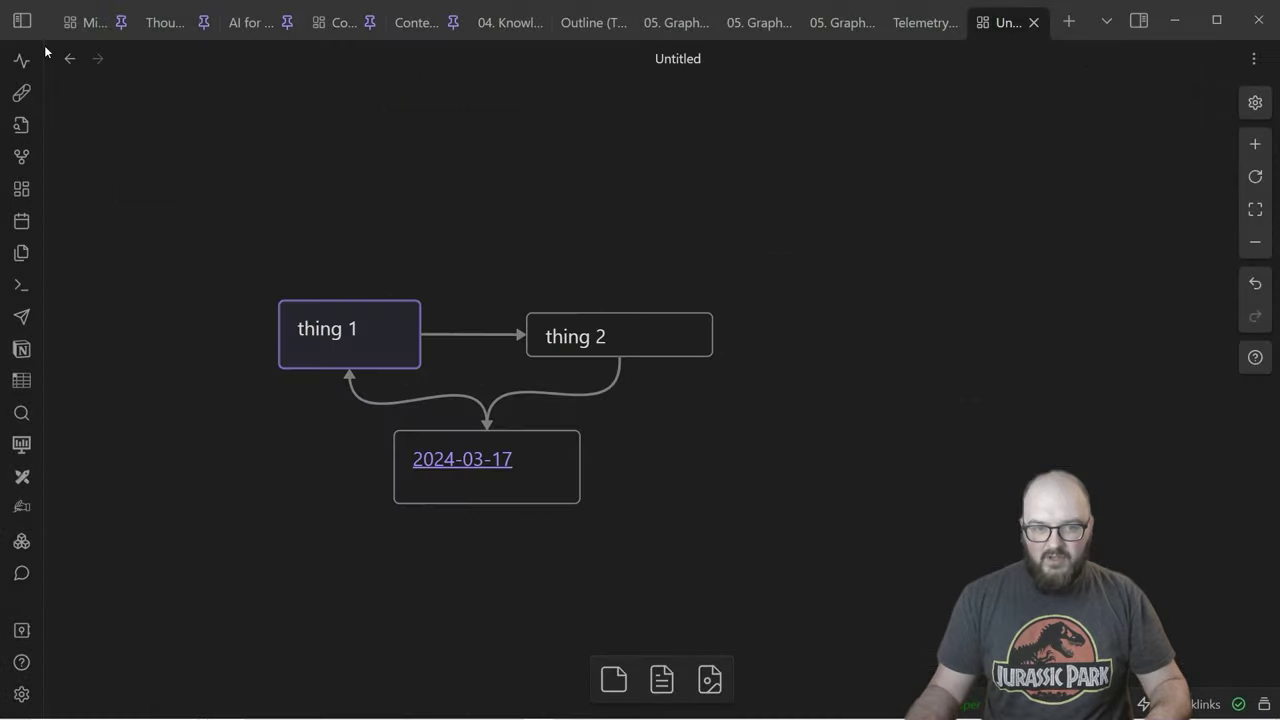
Step: Open the 1. Hello world canvas from SynthBrain's Cannoli College 1. Basics folder
click(23, 19)
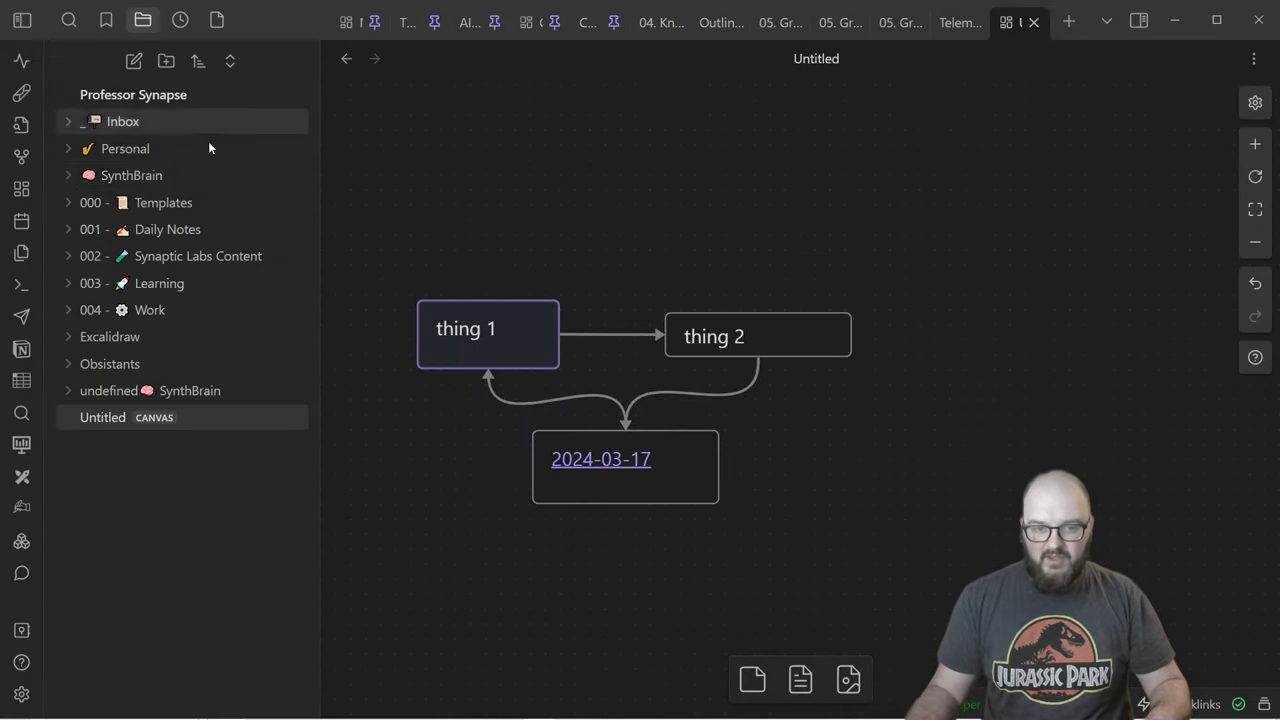
click(134, 176)
click(147, 254)
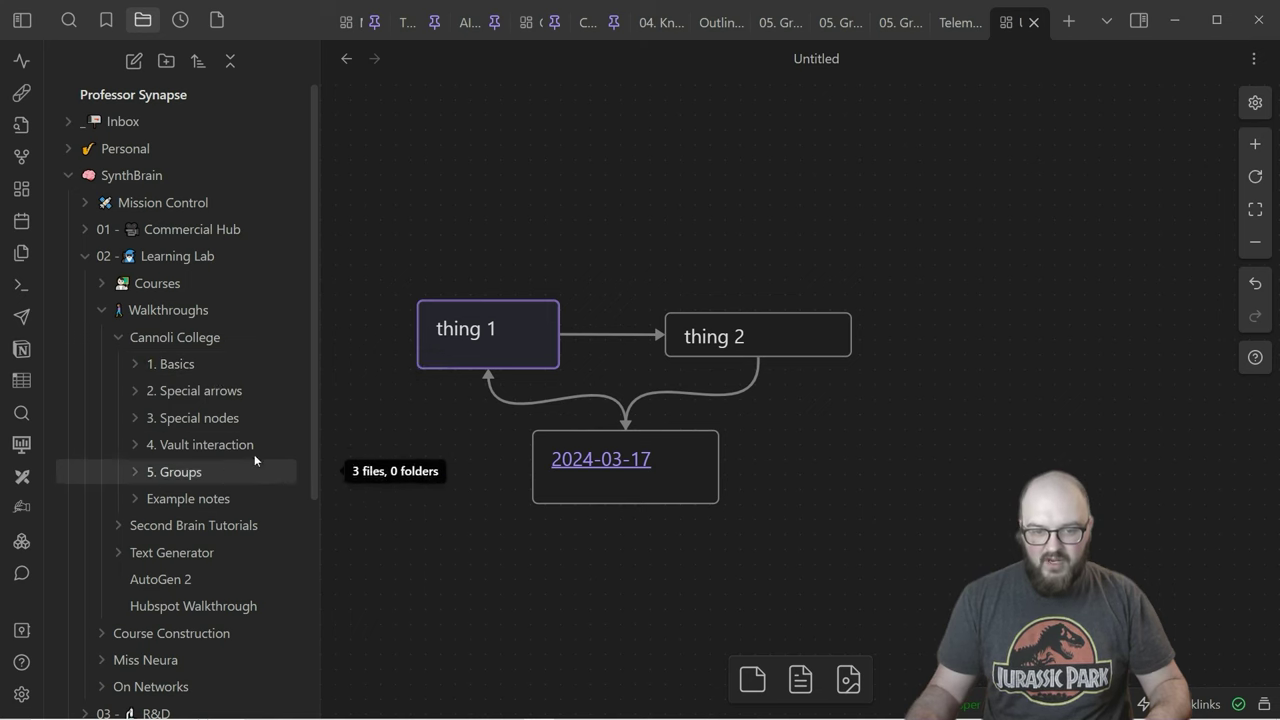
click(185, 366)
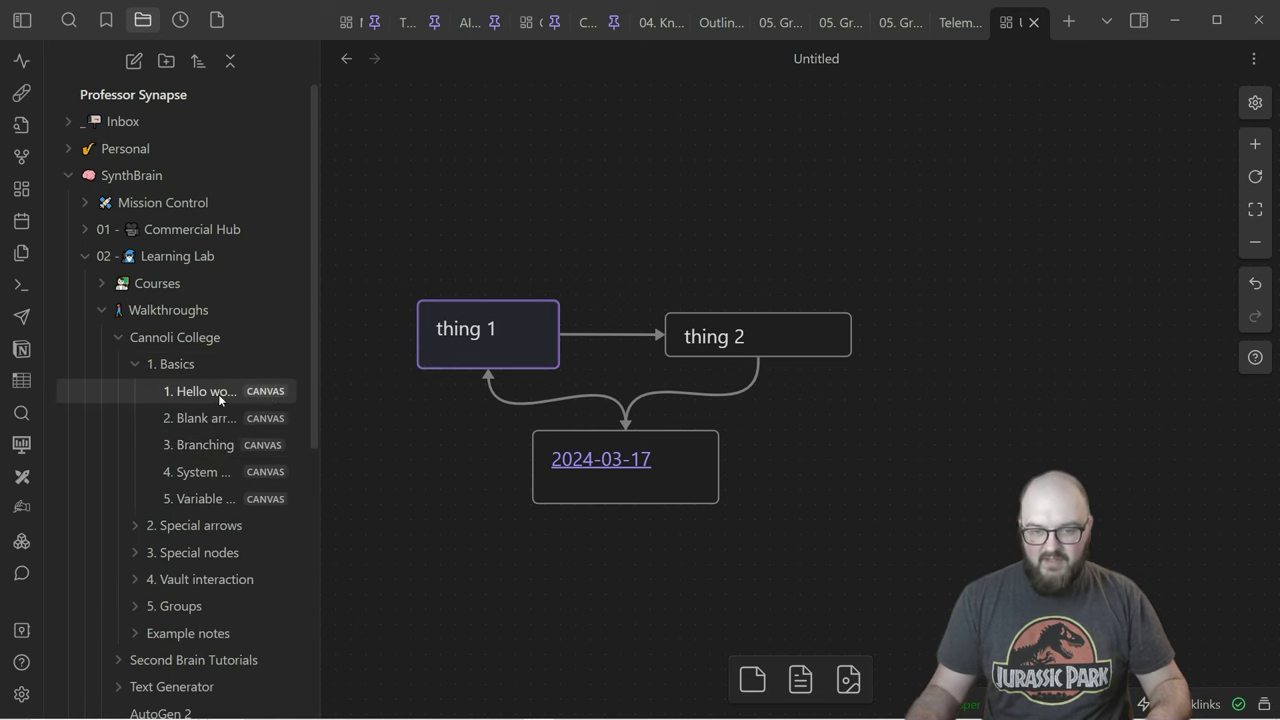
click(220, 391)
mouse_move(547, 163)
mouse_down()
mouse_move(491, 174)
mouse_move(569, 180)
mouse_move(545, 180)
mouse_up()
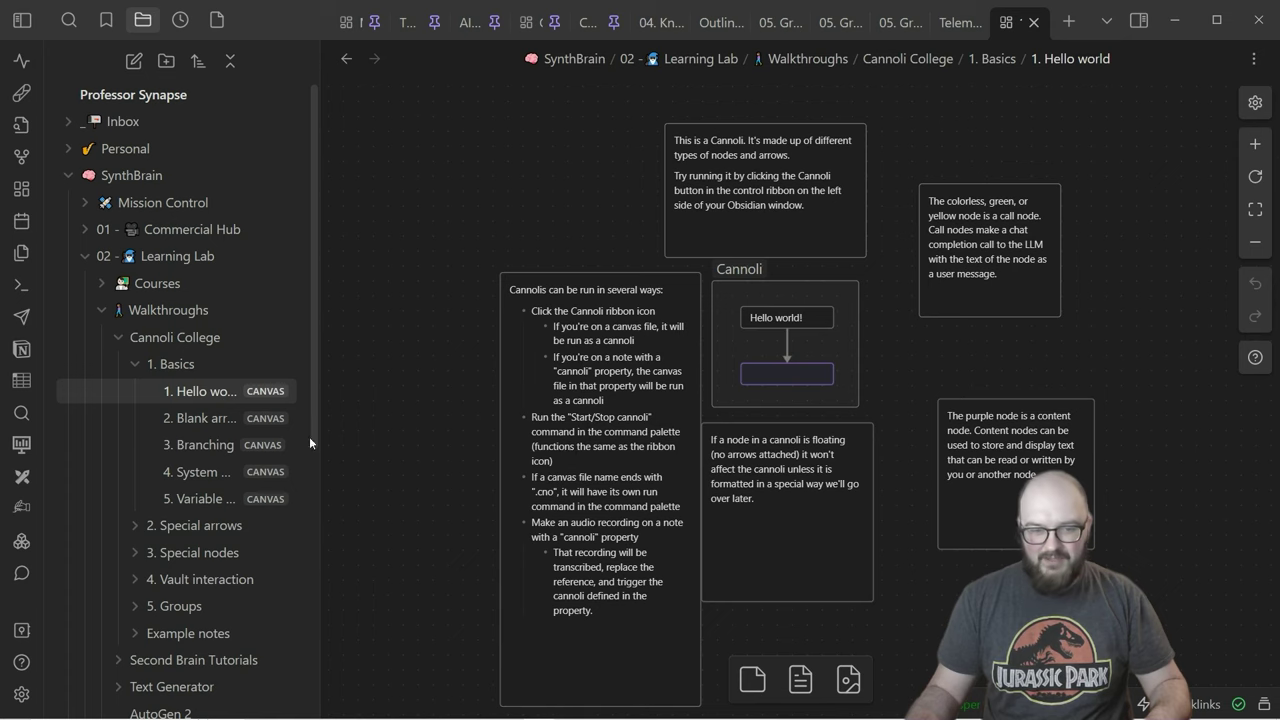
Step: Collapse the 1. Basics and Walkthroughs folders in the file list
click(136, 366)
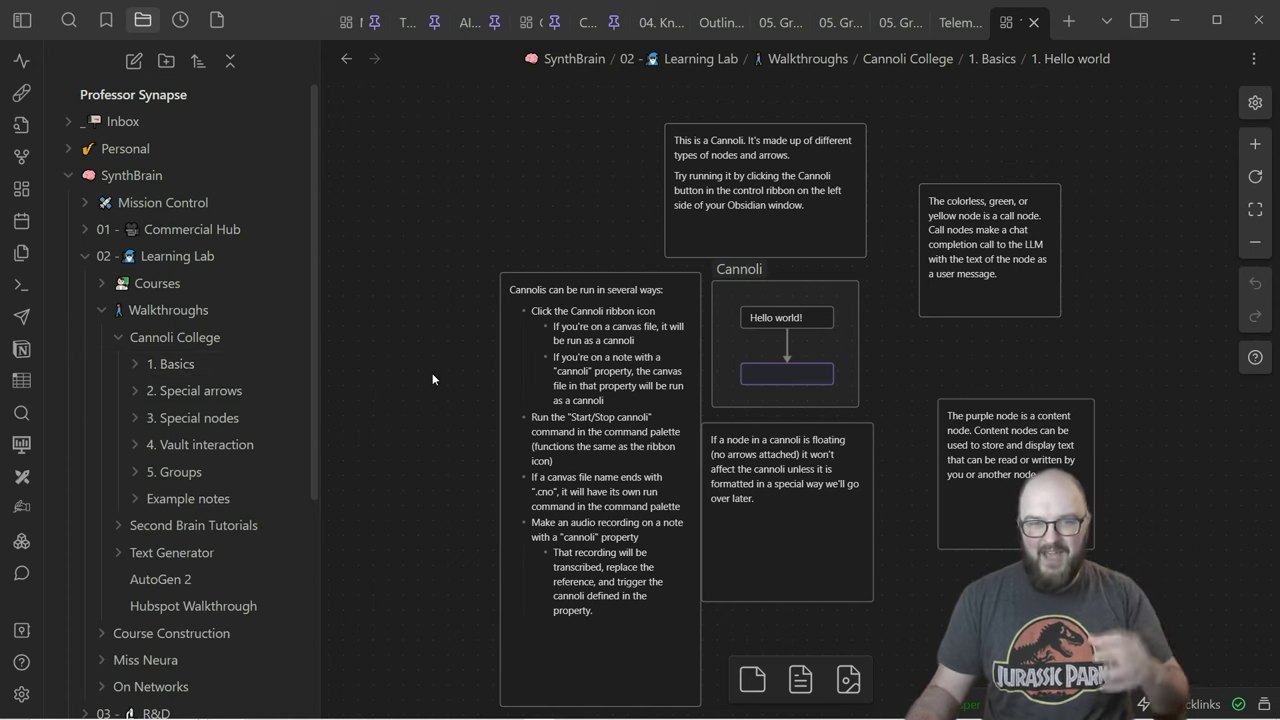
mouse_move(224, 343)
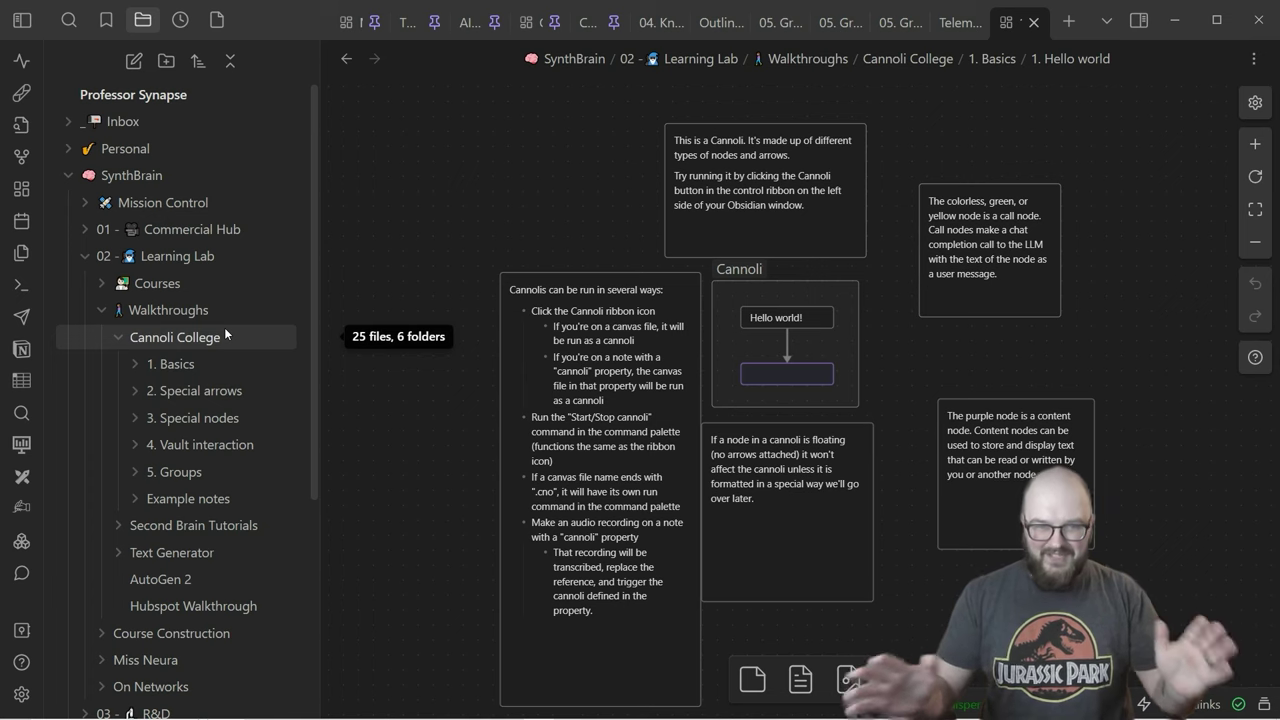
click(95, 308)
Step: Open Cannoli's settings and scroll to the cost threshold 5 and gpt-4-1106-preview default model
click(21, 693)
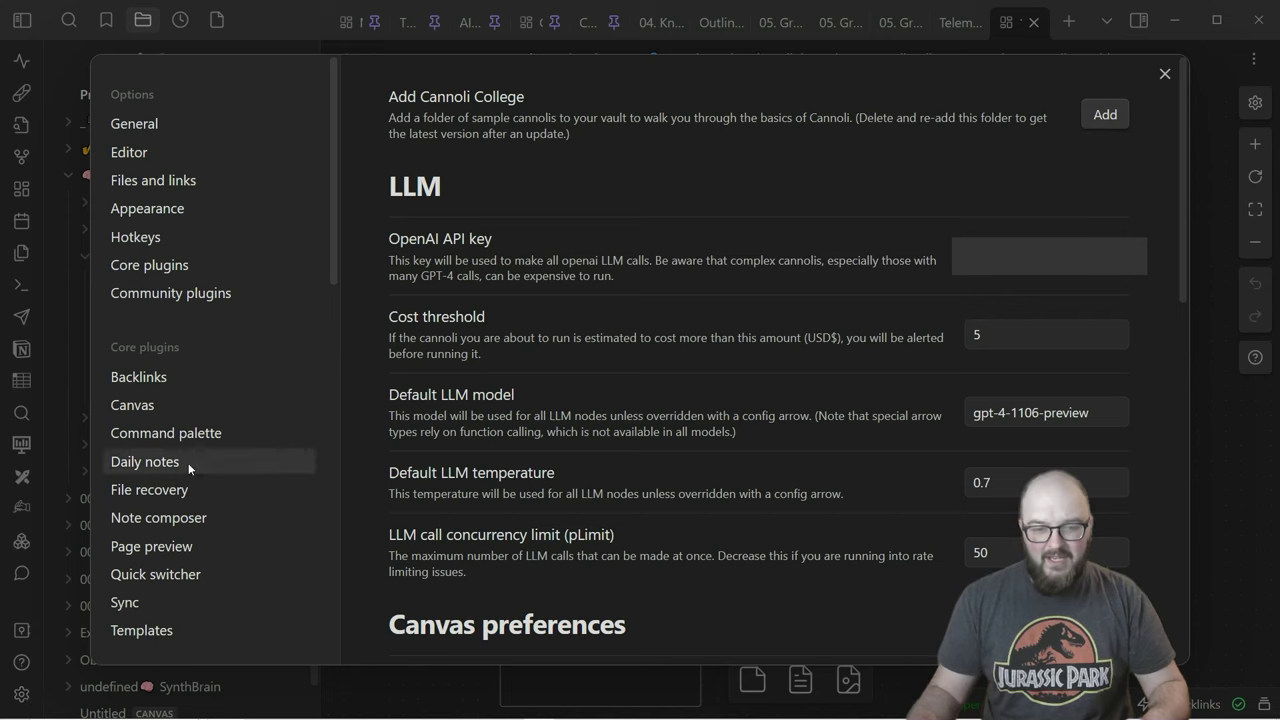
scroll(200, 438, down, 5)
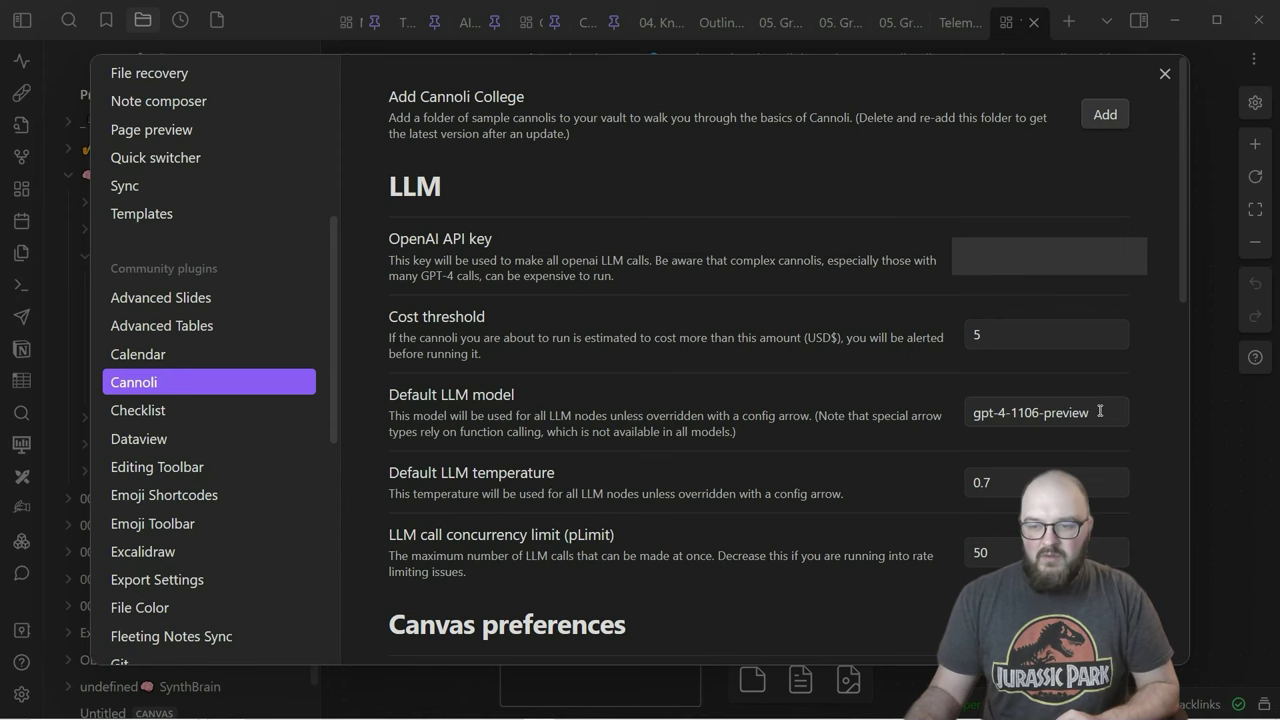
click(1100, 411)
Step: Select the gpt-4-1106-preview model name and bring up OpenAI's Models documentation
click(977, 412)
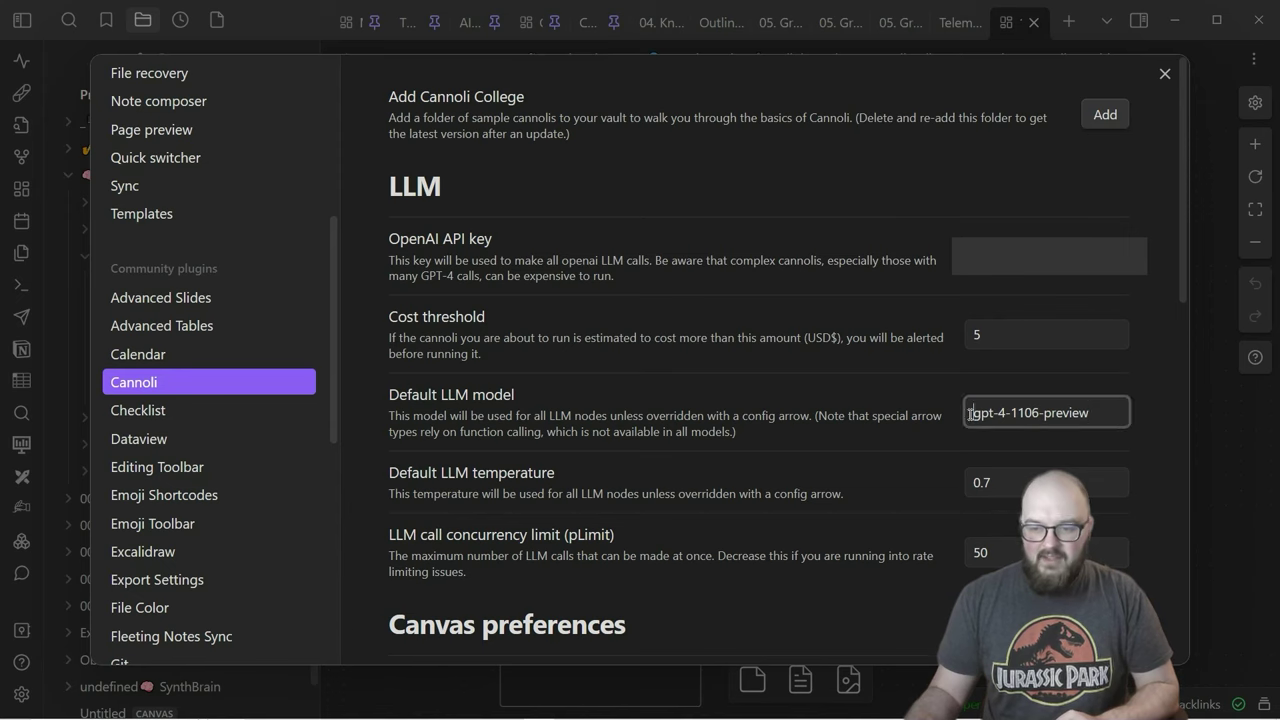
drag(976, 412, 1195, 409)
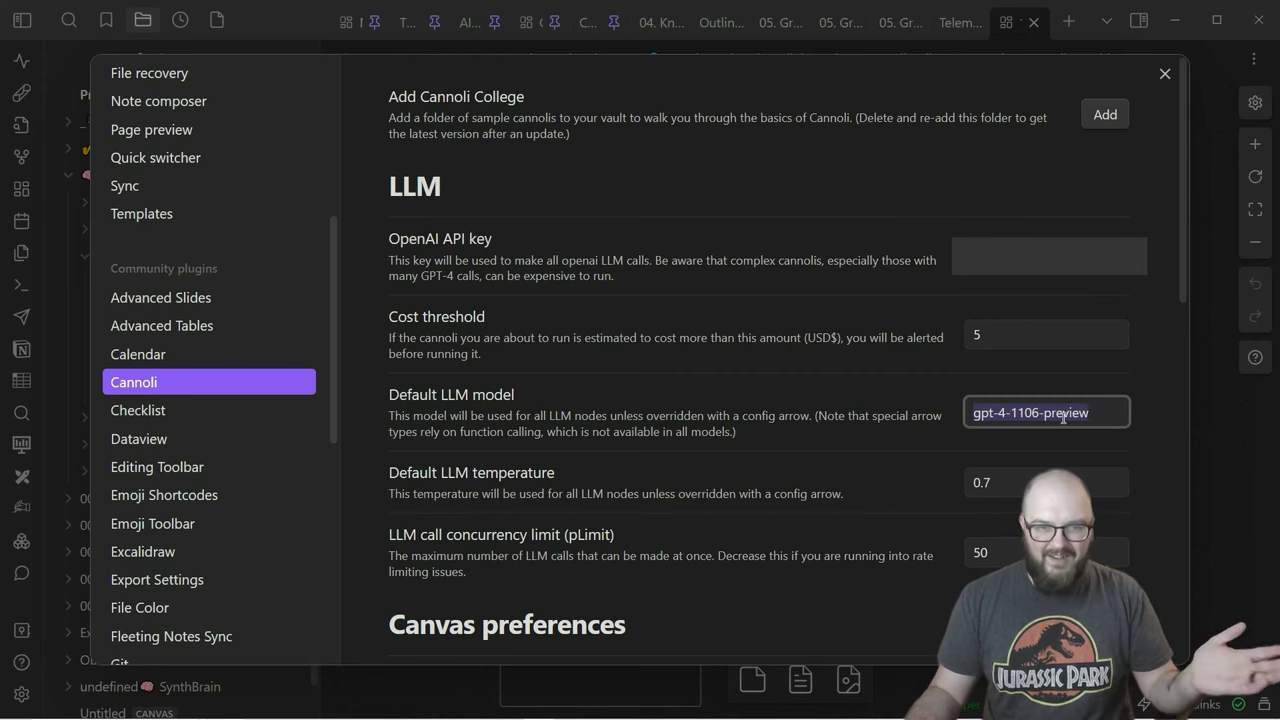
click(1096, 410)
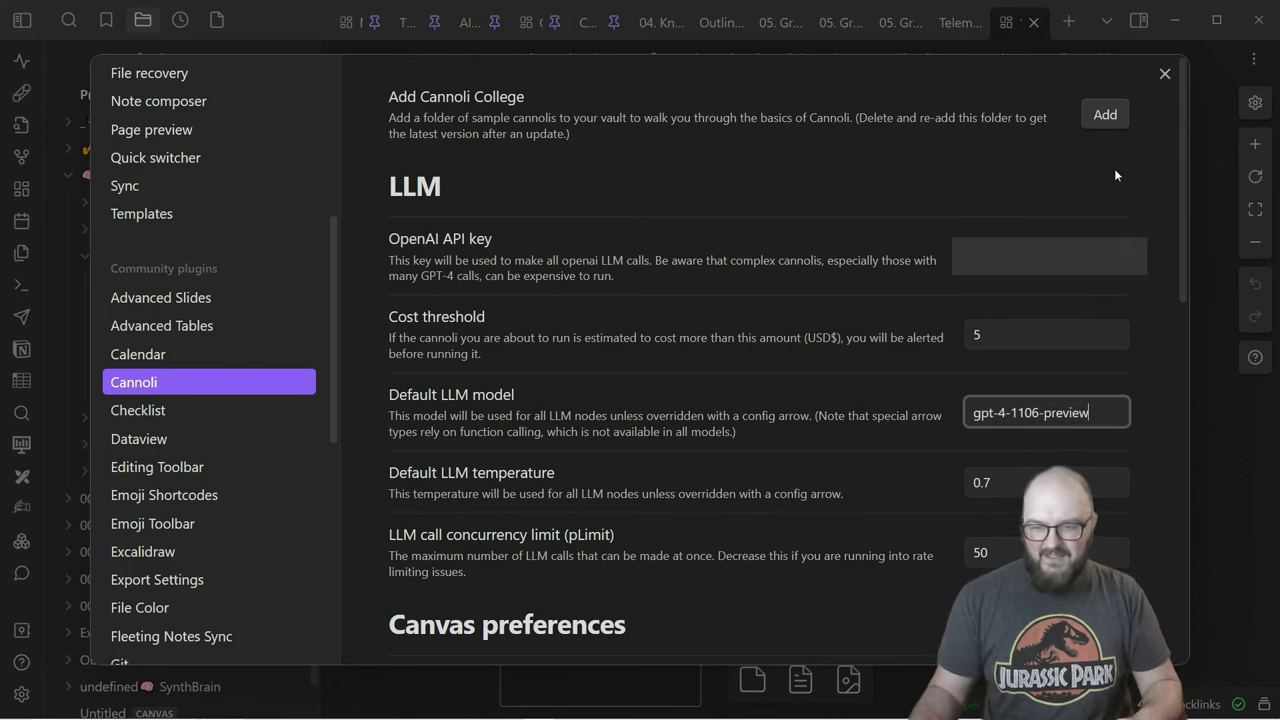
drag(968, 412, 1106, 412)
click(1033, 410)
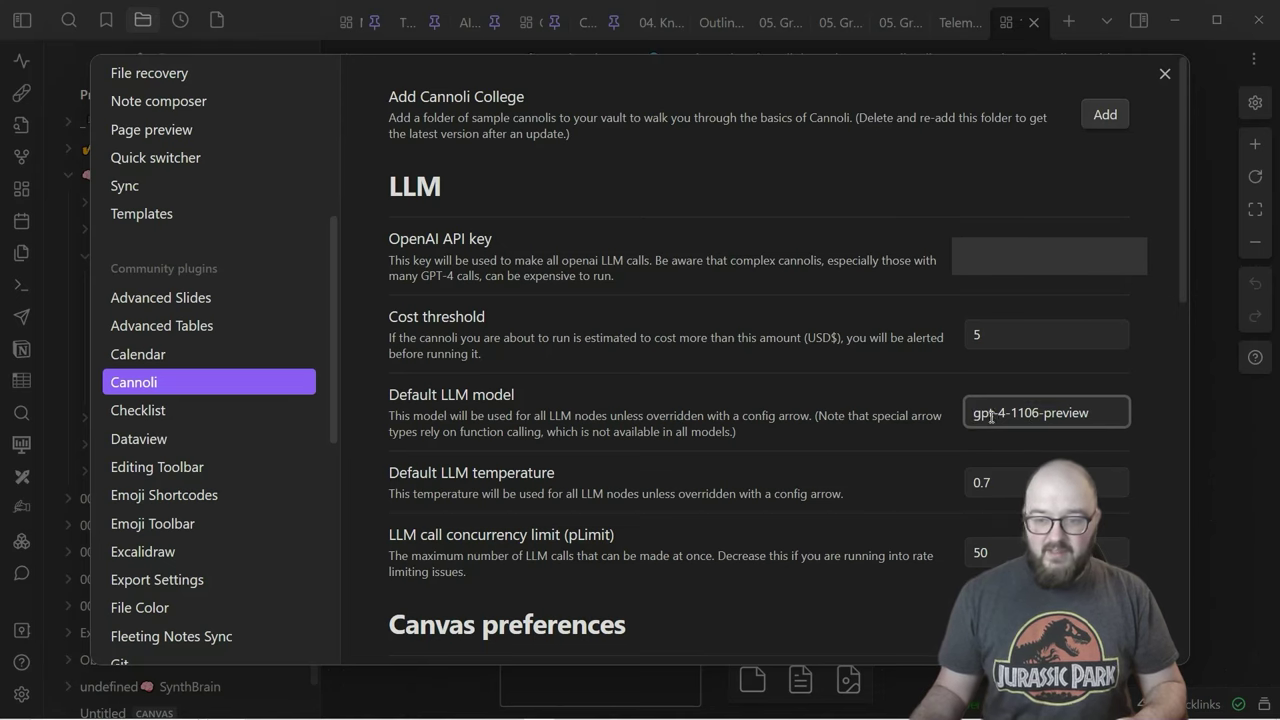
drag(973, 412, 1097, 413)
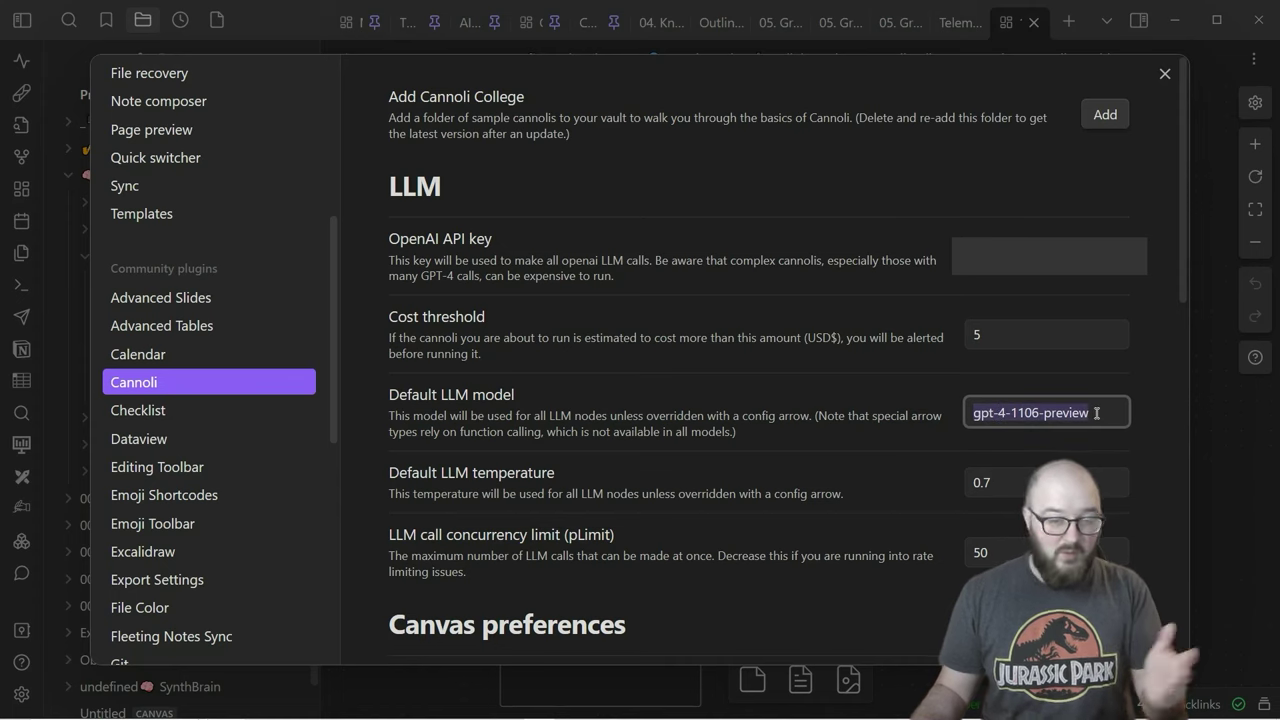
click(1097, 413)
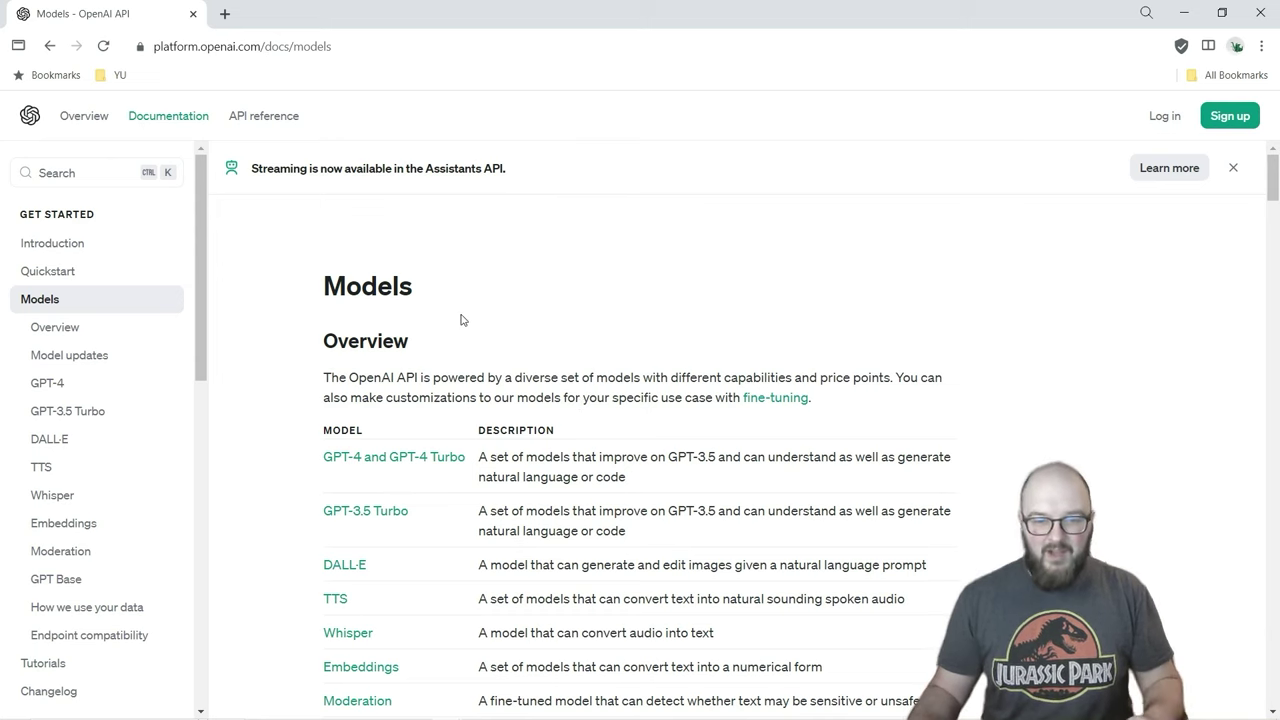
Step: Select gpt-4-1106-preview in OpenAI's GPT-4 Turbo model table, then return to Obsidian
scroll(646, 360, down, 8)
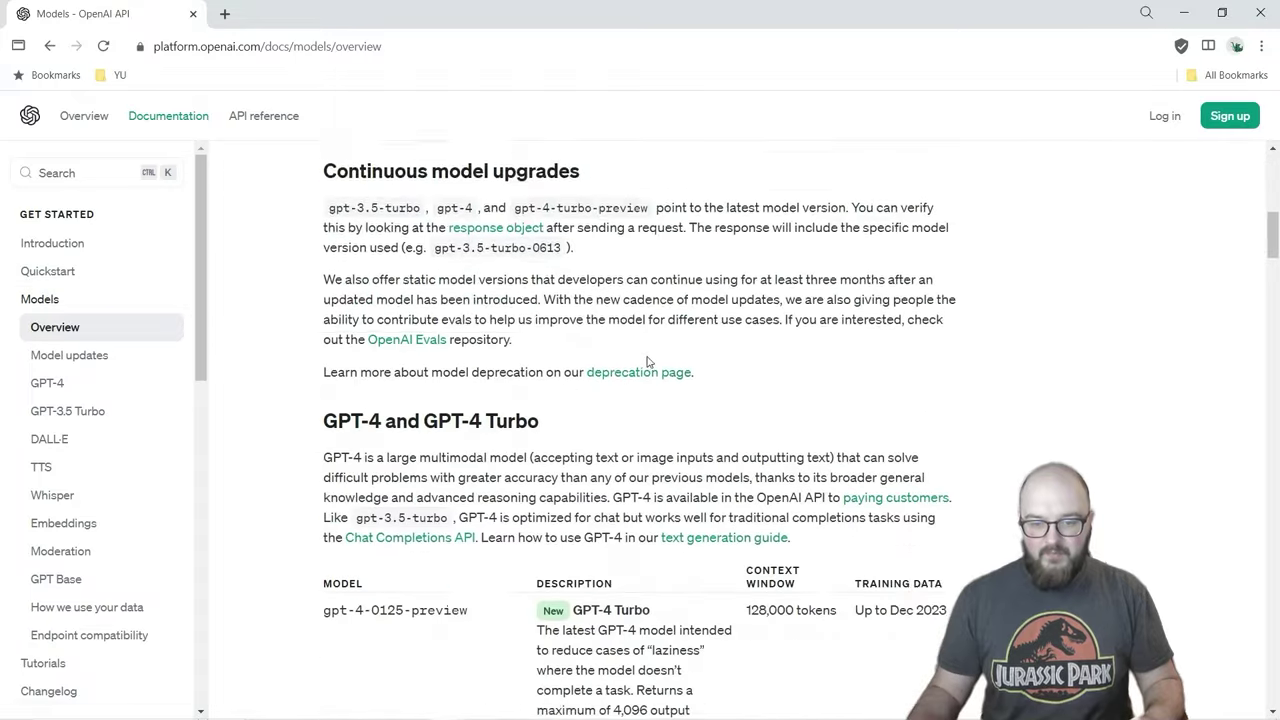
scroll(646, 360, down, 4)
scroll(646, 357, up, 2)
drag(310, 420, 858, 550)
click(716, 472)
scroll(718, 470, down, 2)
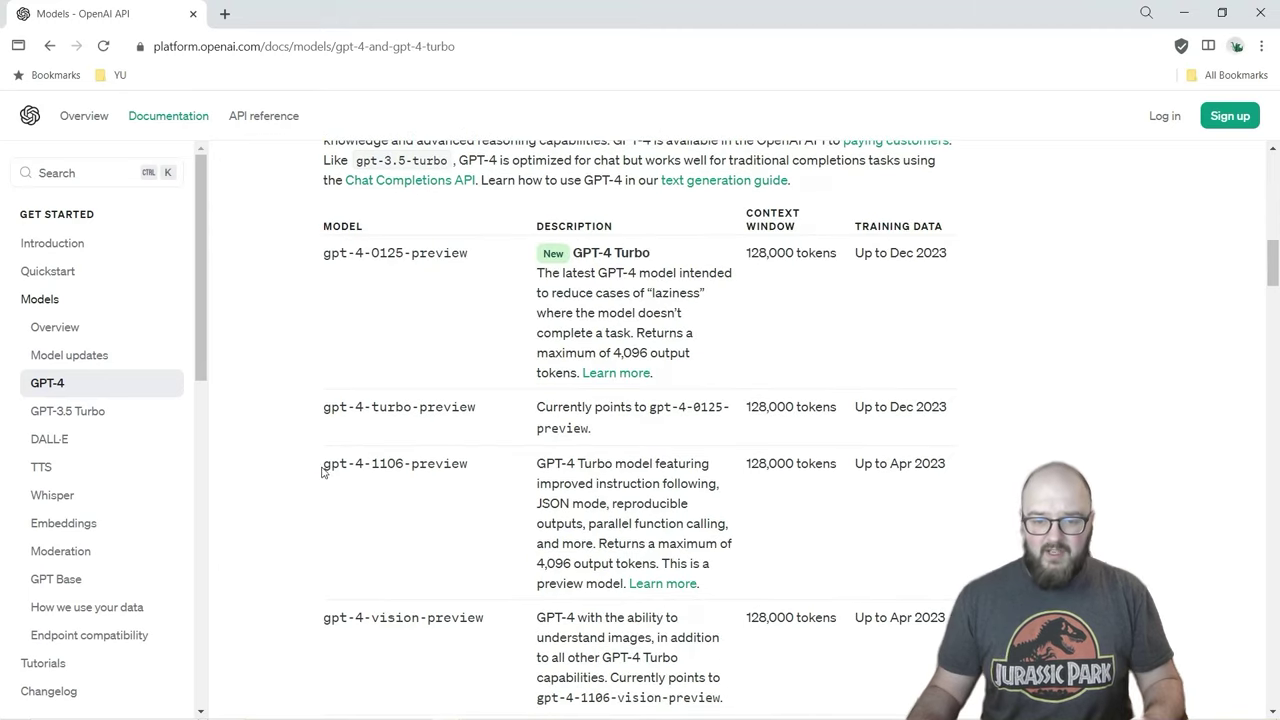
mouse_move(323, 463)
mouse_down()
mouse_move(466, 494)
mouse_move(462, 470)
mouse_move(314, 466)
mouse_move(324, 463)
mouse_up()
key(ctrl+c)
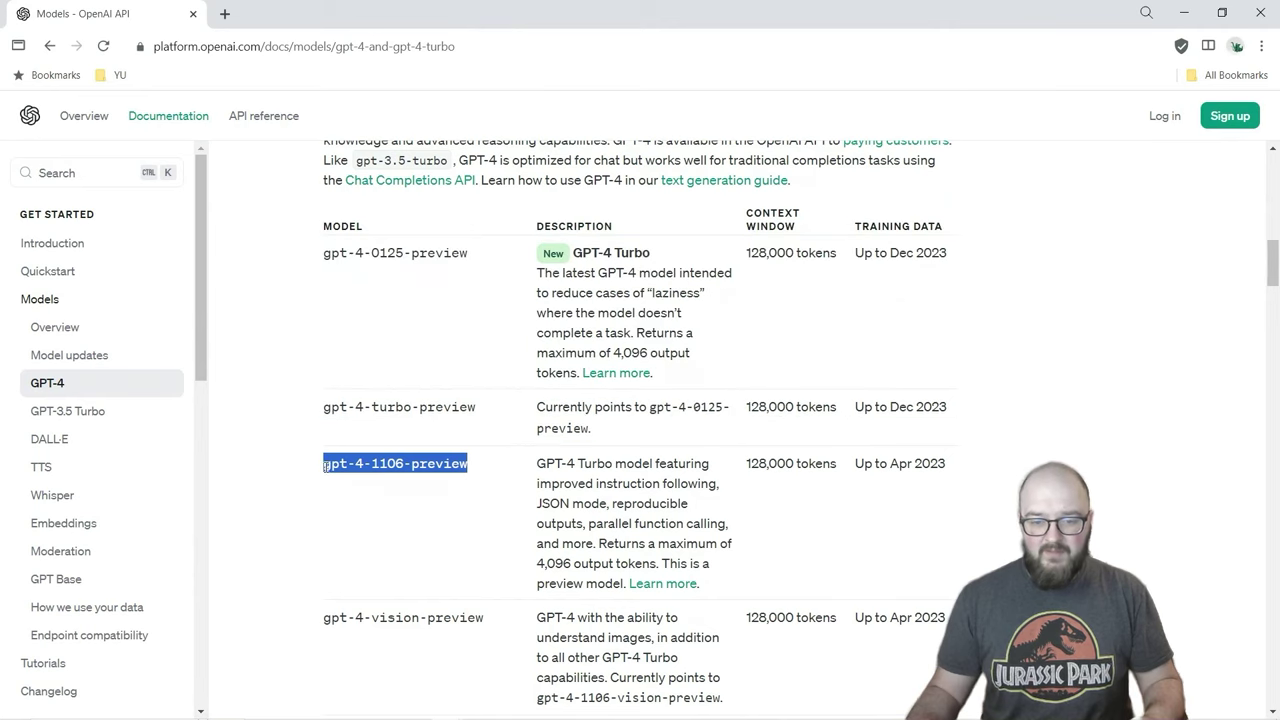
key(alt+Tab)
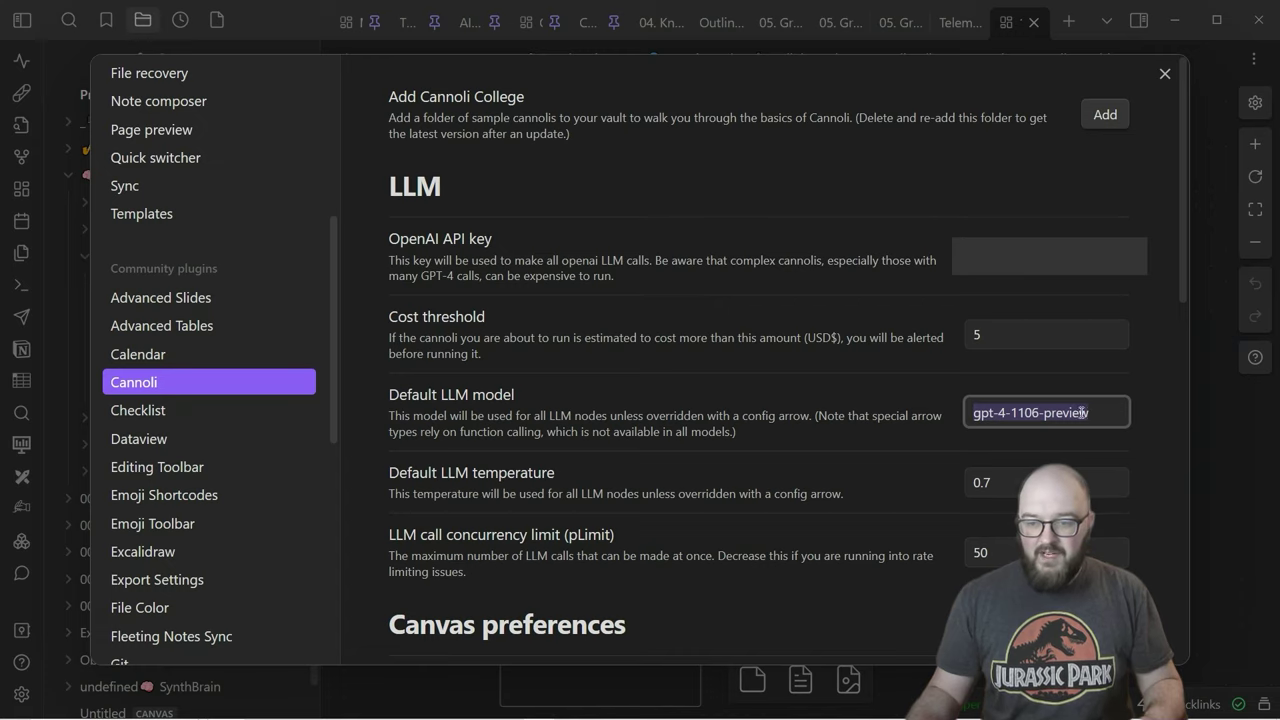
Step: Paste gpt-4-1106-preview into the Default LLM model field and confirm it
key(ctrl+v)
click(908, 425)
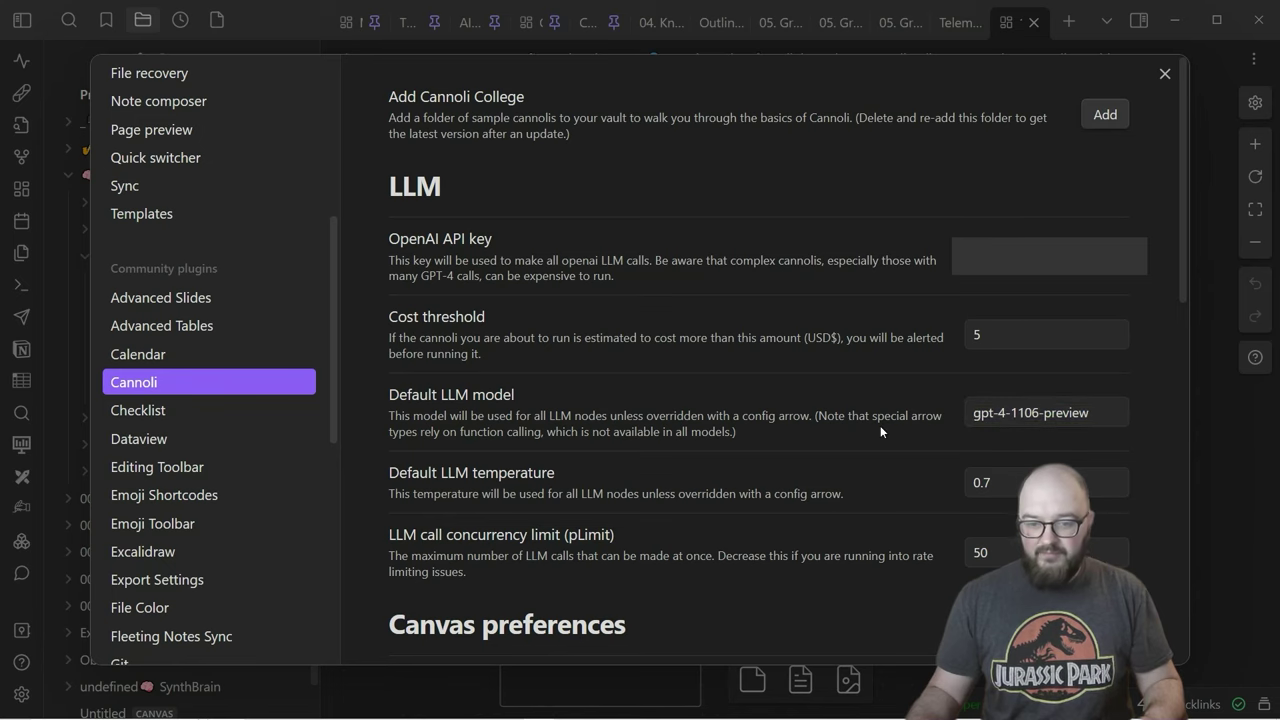
scroll(880, 431, down, 3)
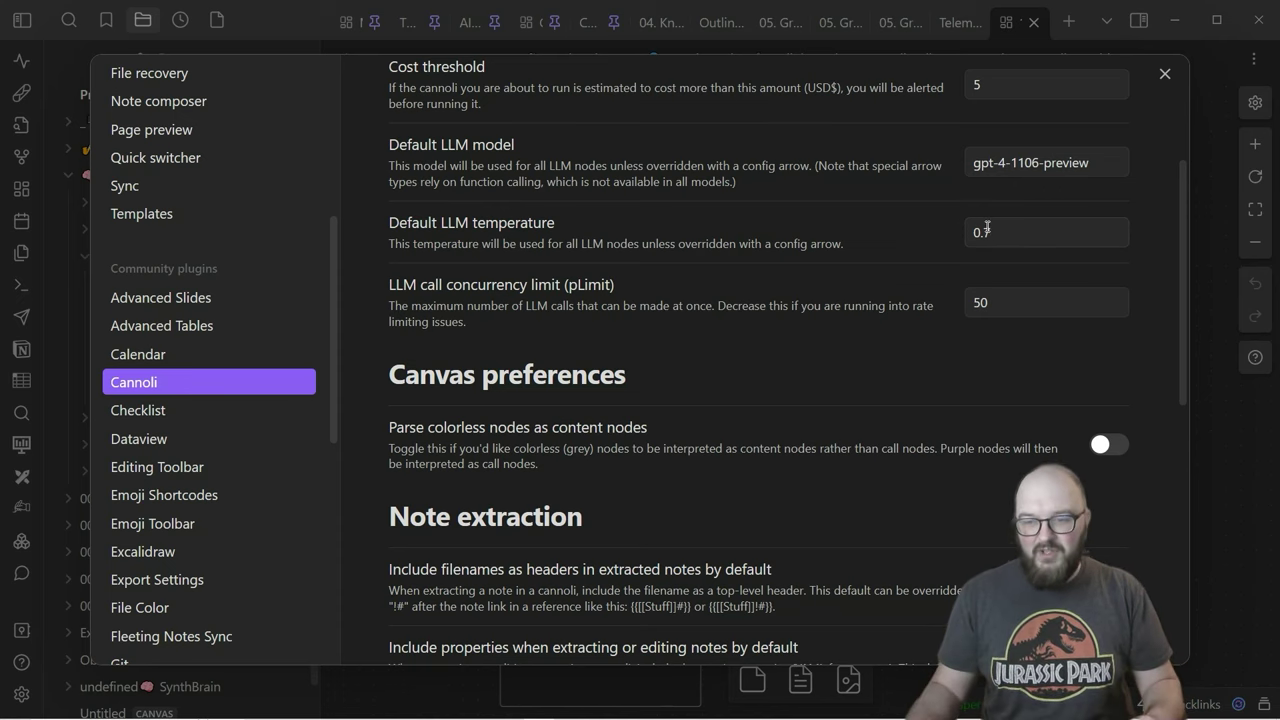
Step: Leave the Default LLM temperature at 0.7, review the remaining Cannoli options, and close Settings
click(1009, 234)
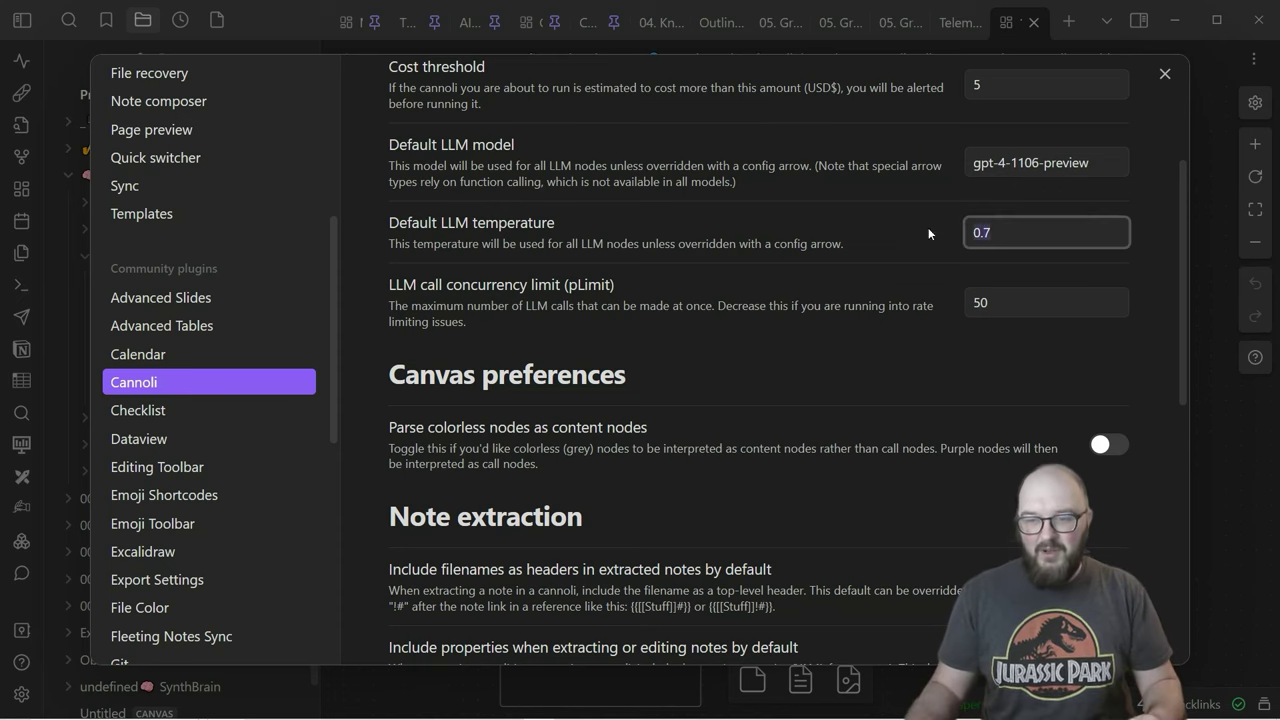
click(845, 335)
scroll(844, 333, down, 1)
scroll(844, 333, down, 5)
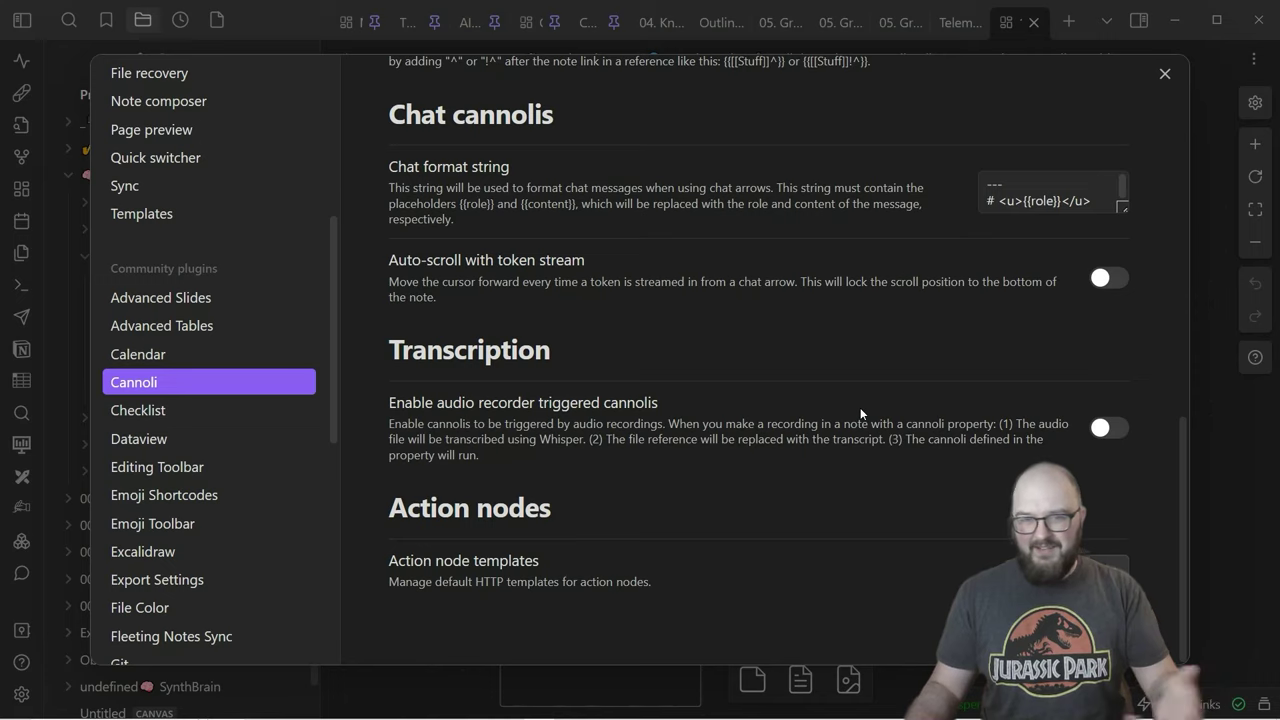
scroll(860, 413, up, 8)
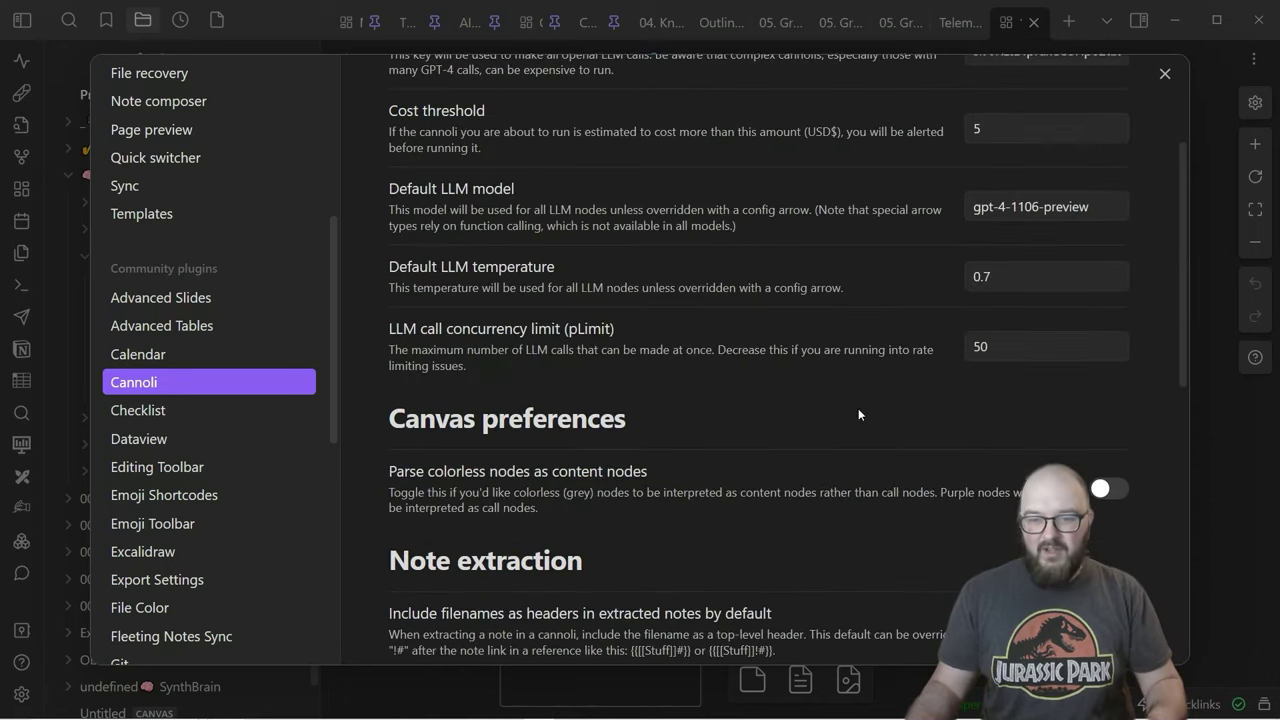
scroll(858, 413, up, 3)
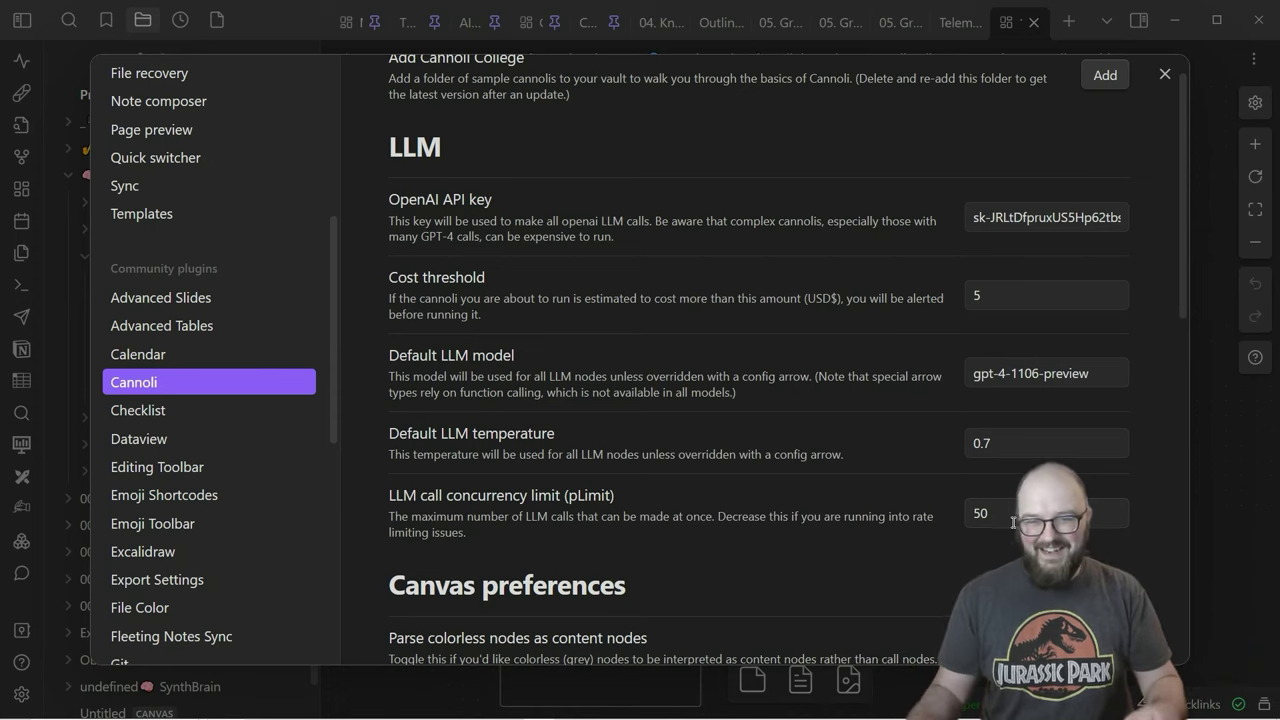
click(1165, 75)
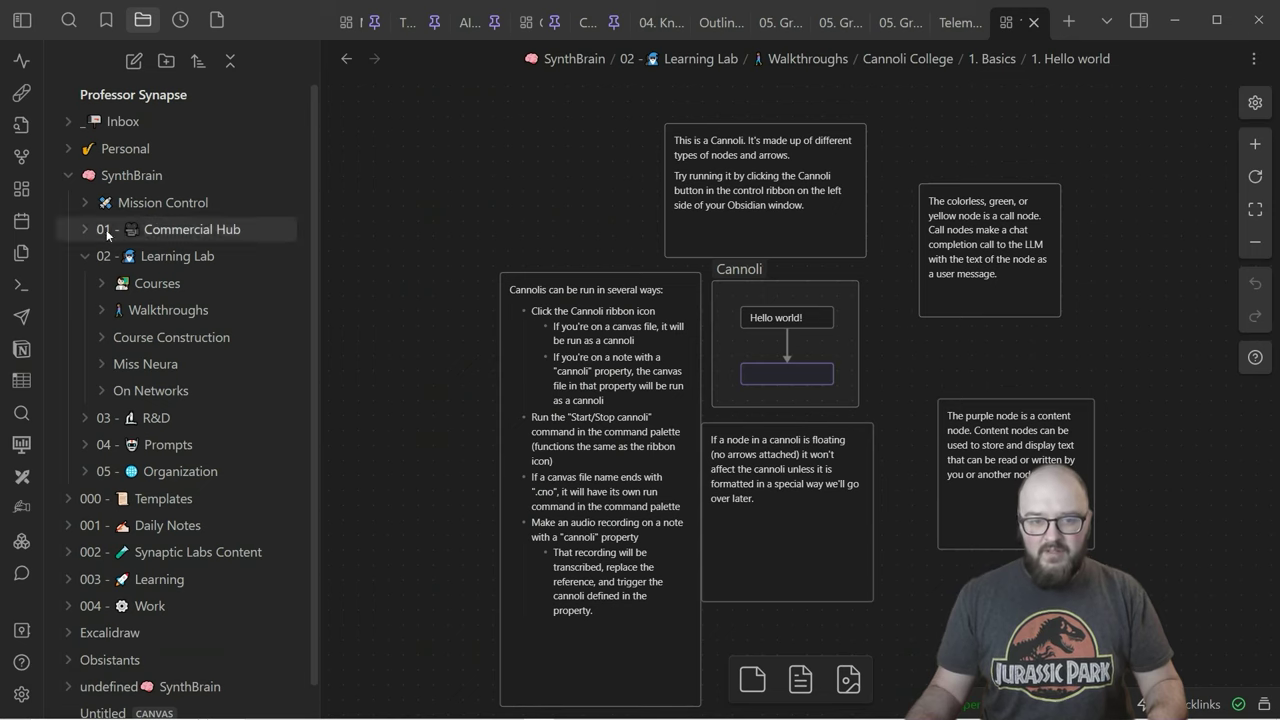
Step: Create a blank canvas 'Untitled 1', add an empty text card, then delete it
click(21, 190)
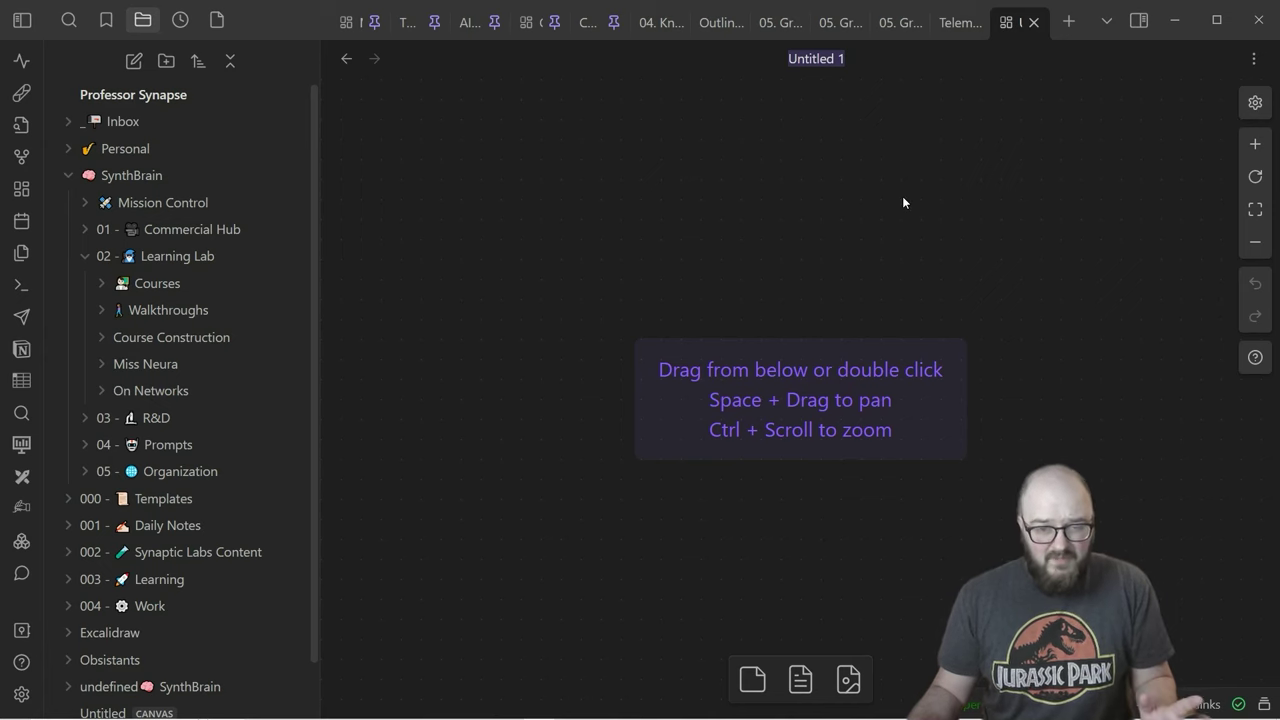
click(650, 192)
double_click(590, 170)
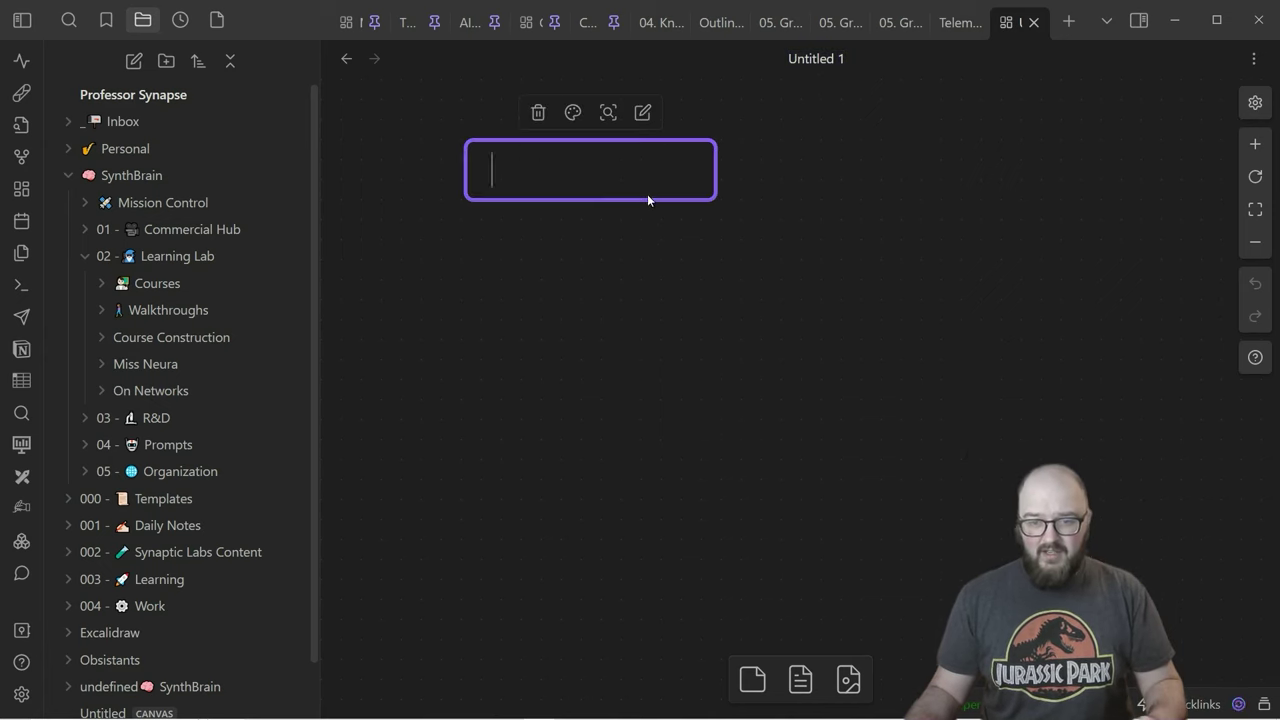
mouse_move(591, 198)
click(551, 258)
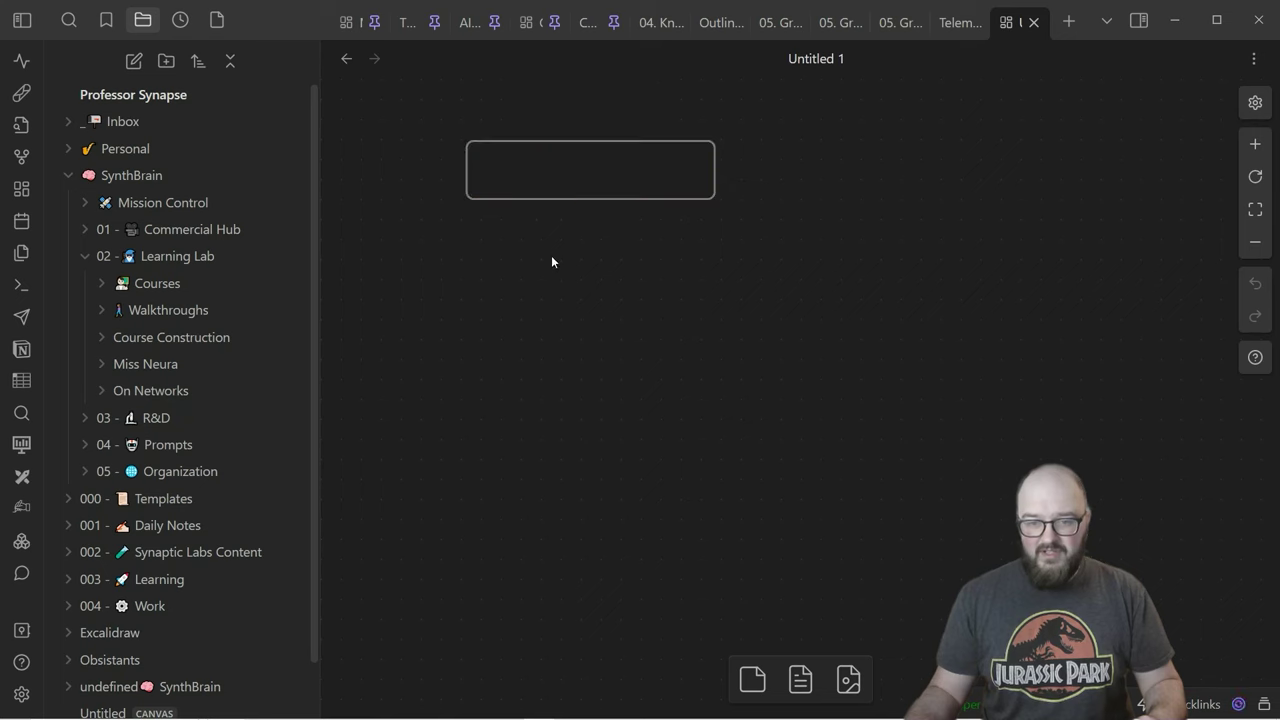
click(528, 197)
key(Delete)
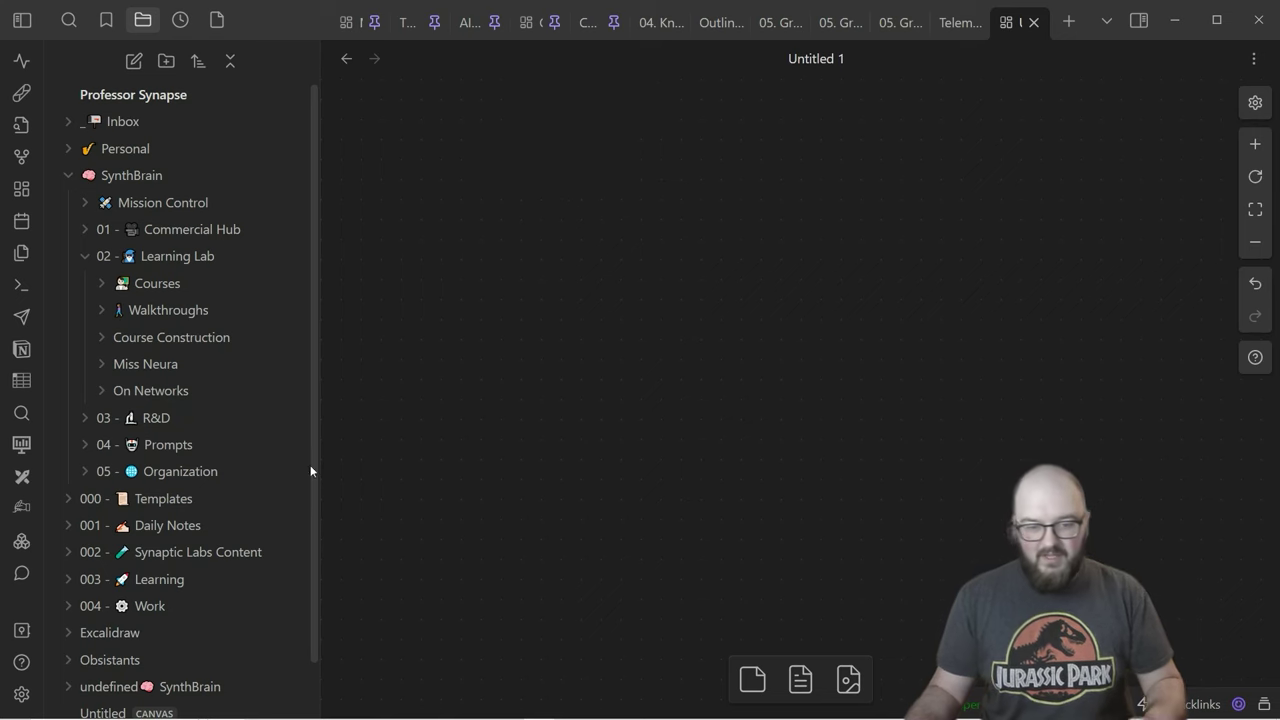
scroll(200, 469, down, 1)
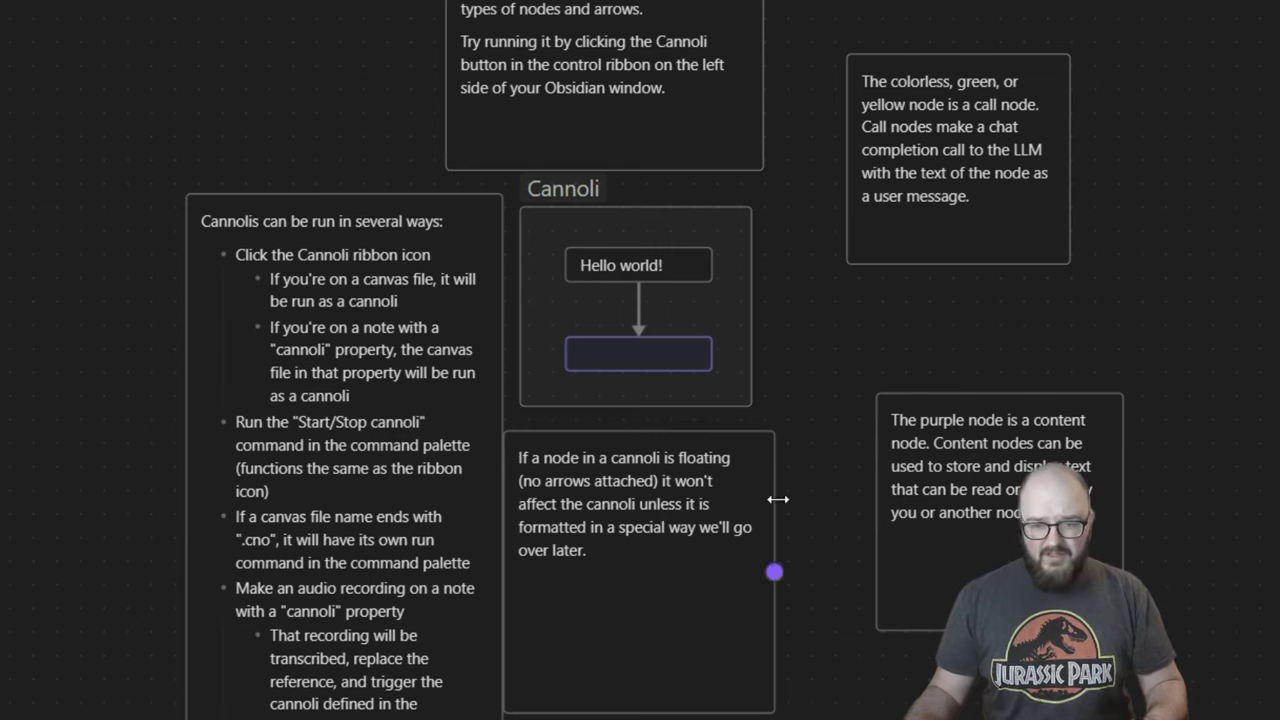
mouse_move(876, 512)
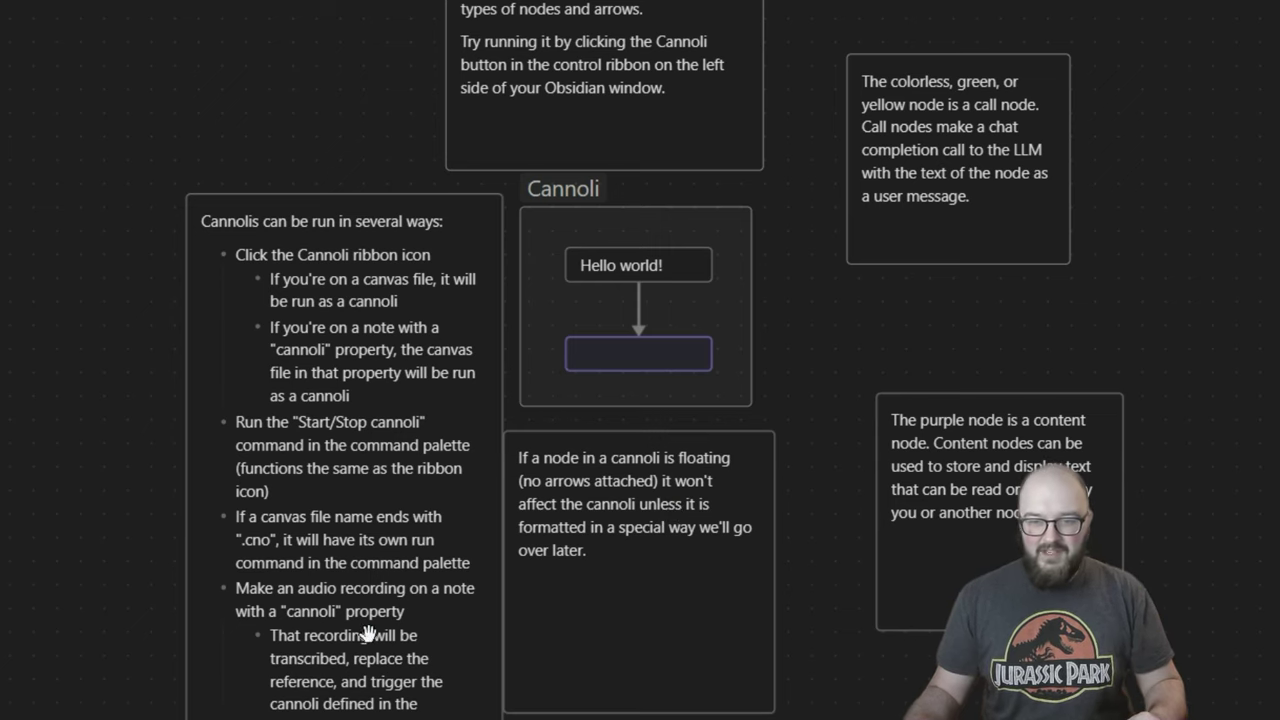
mouse_move(694, 282)
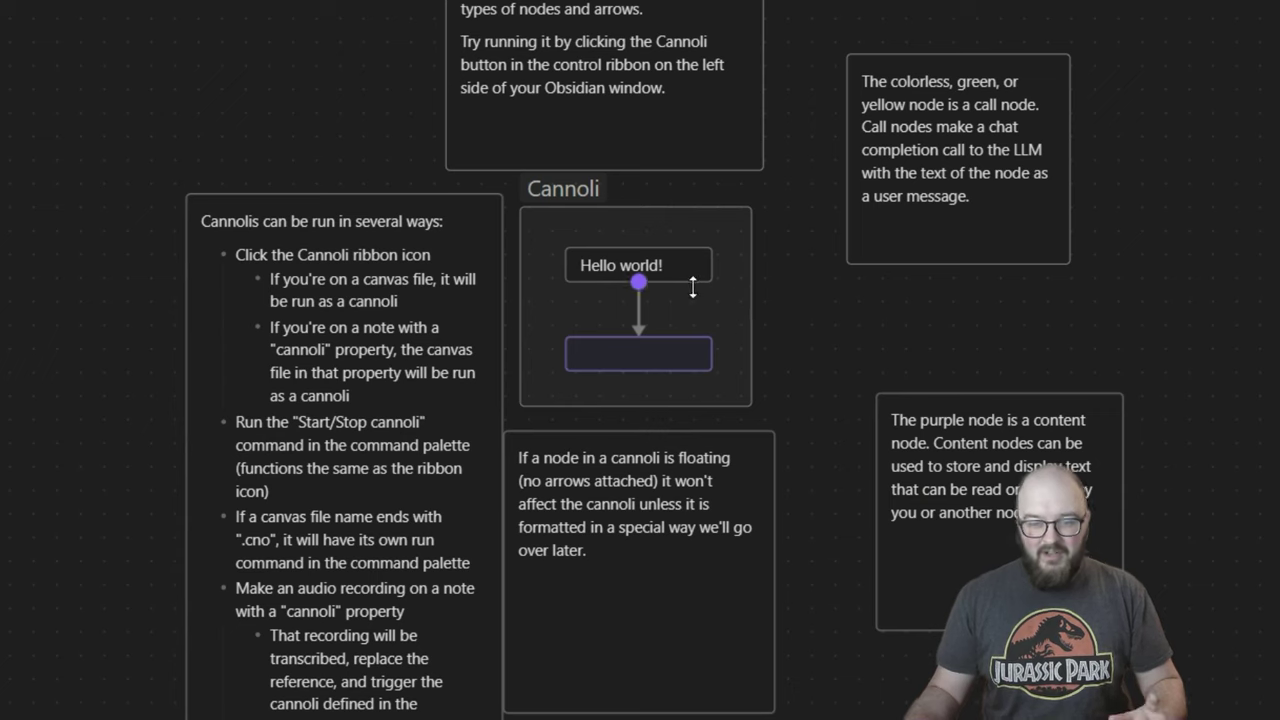
click(694, 281)
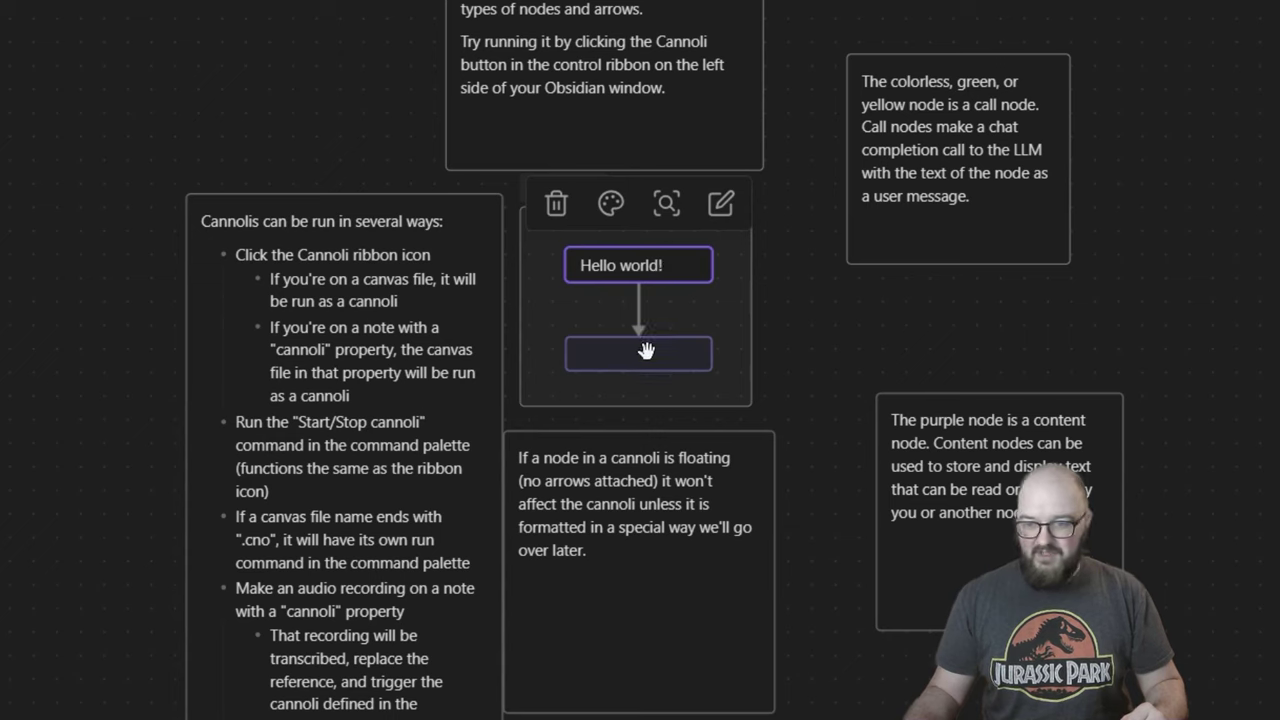
click(695, 347)
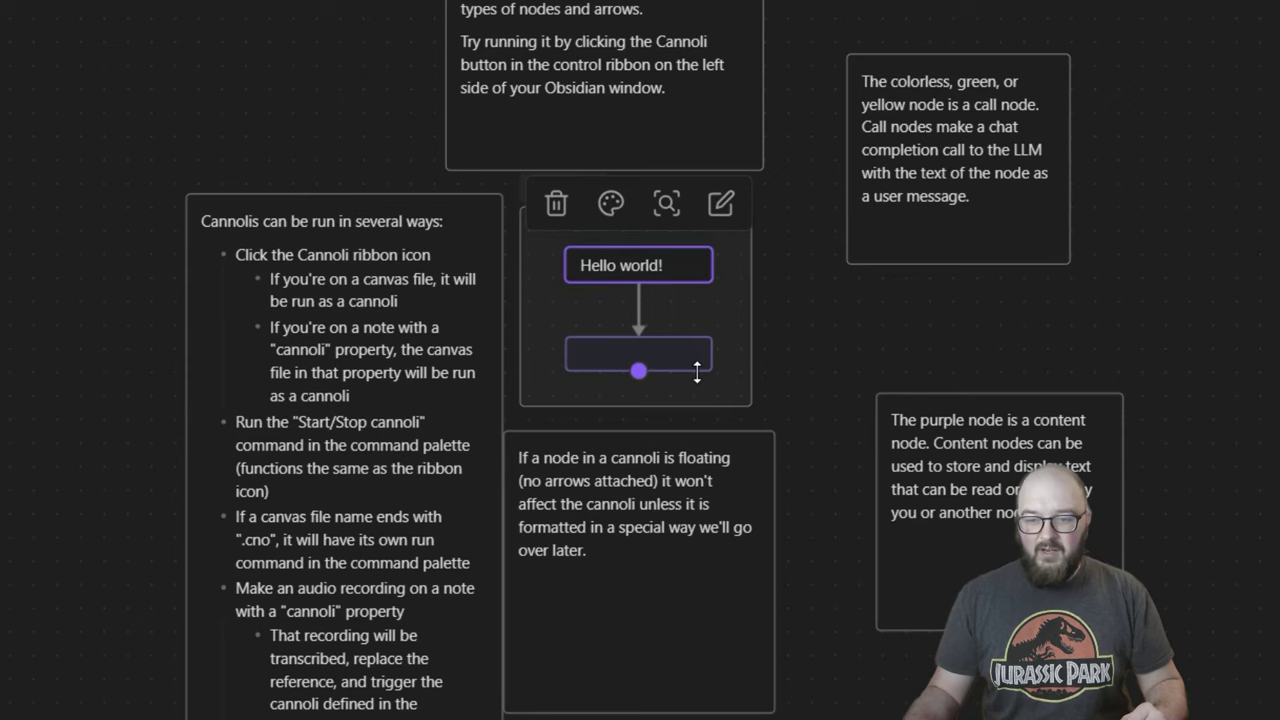
click(731, 374)
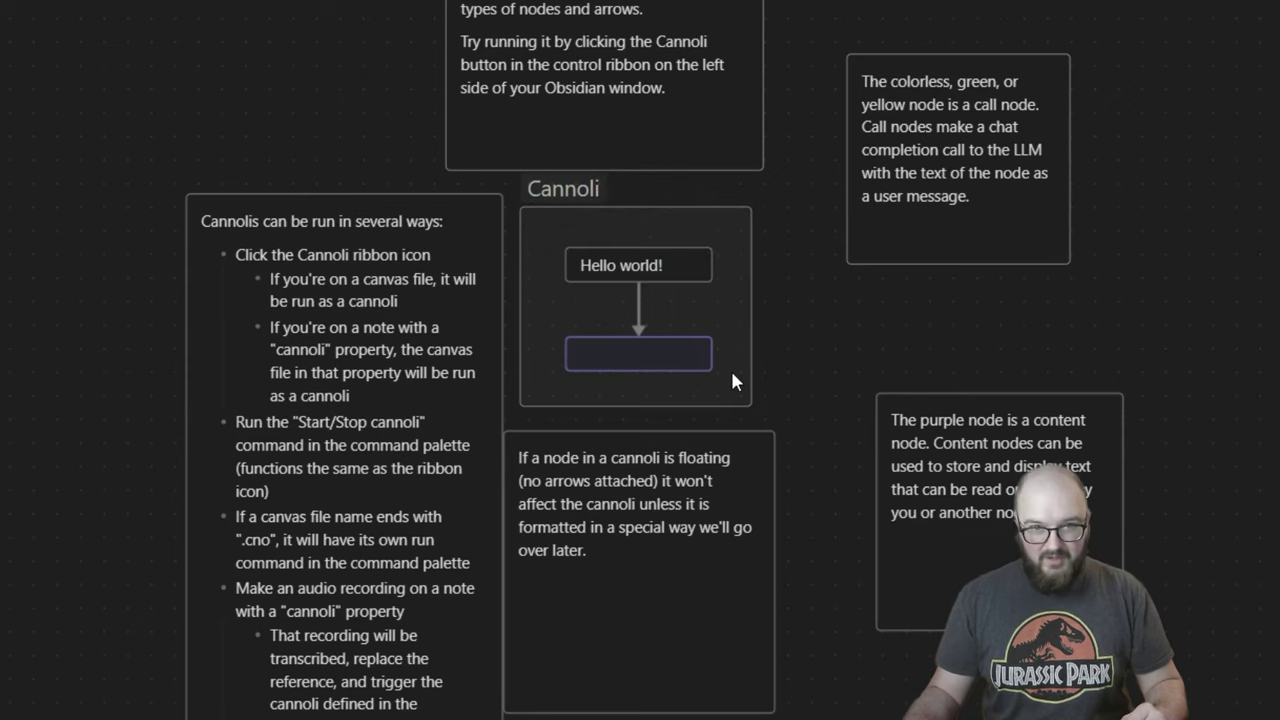
click(600, 266)
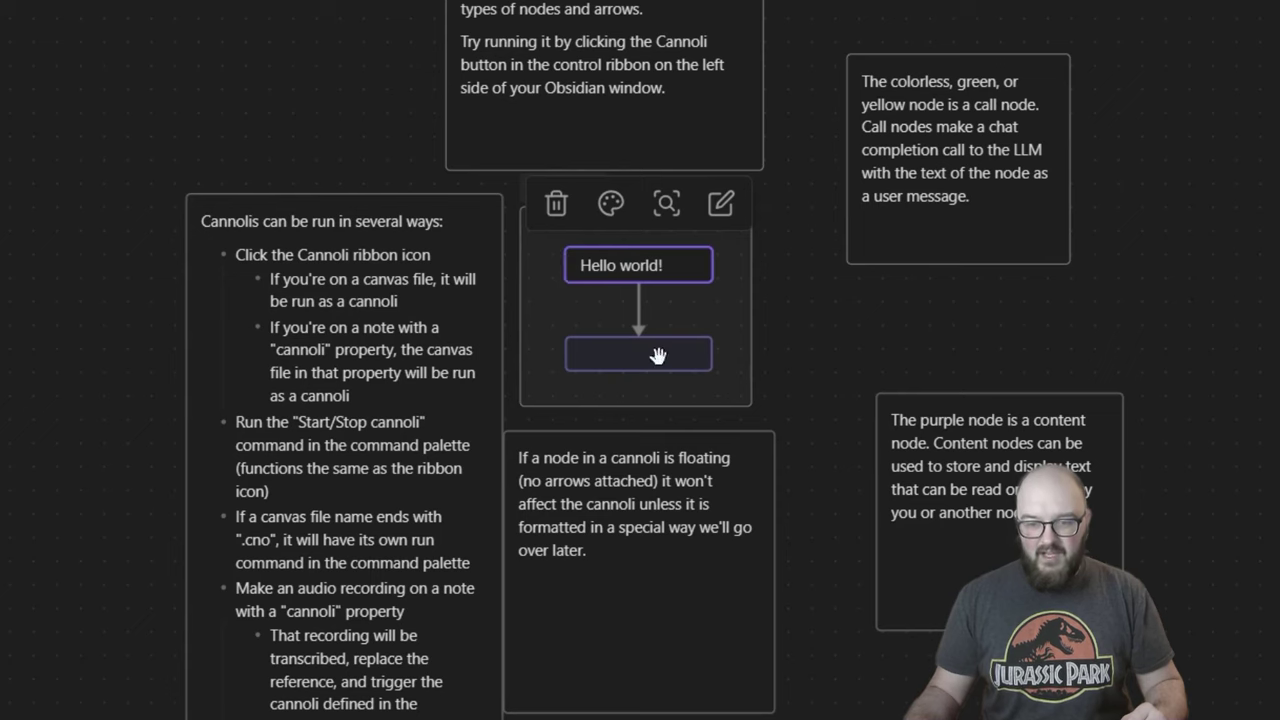
click(660, 354)
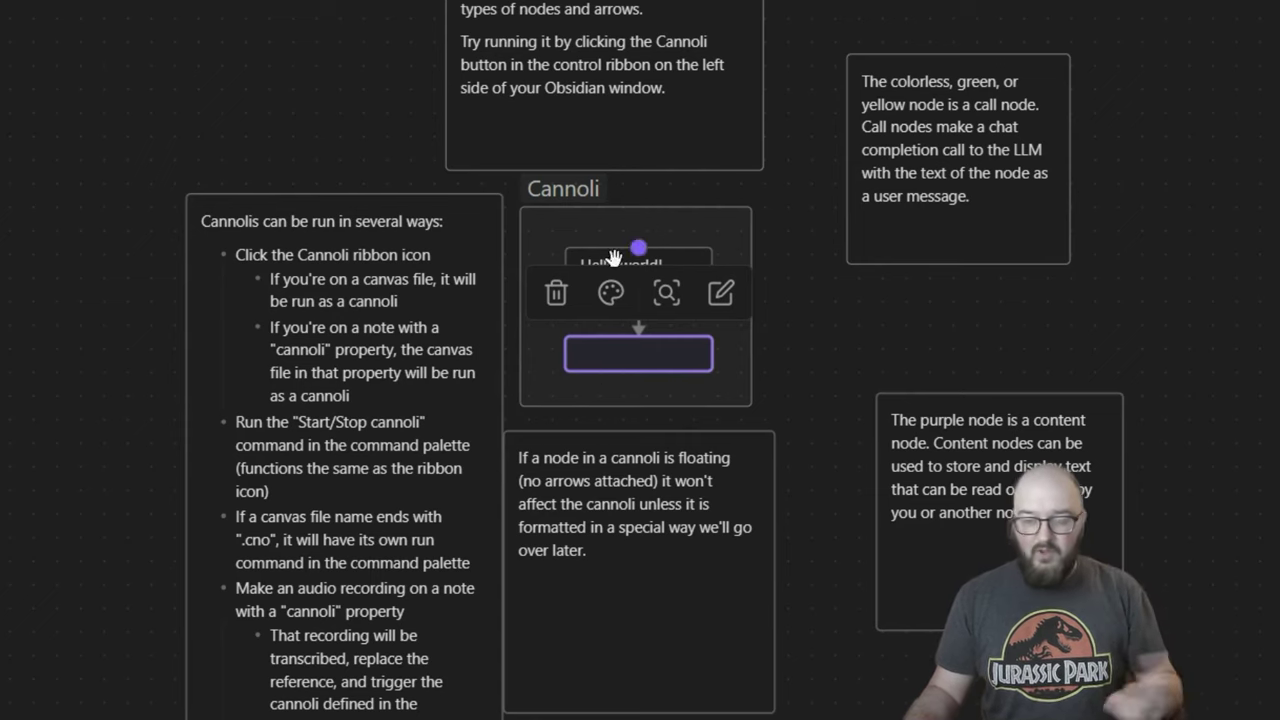
click(690, 258)
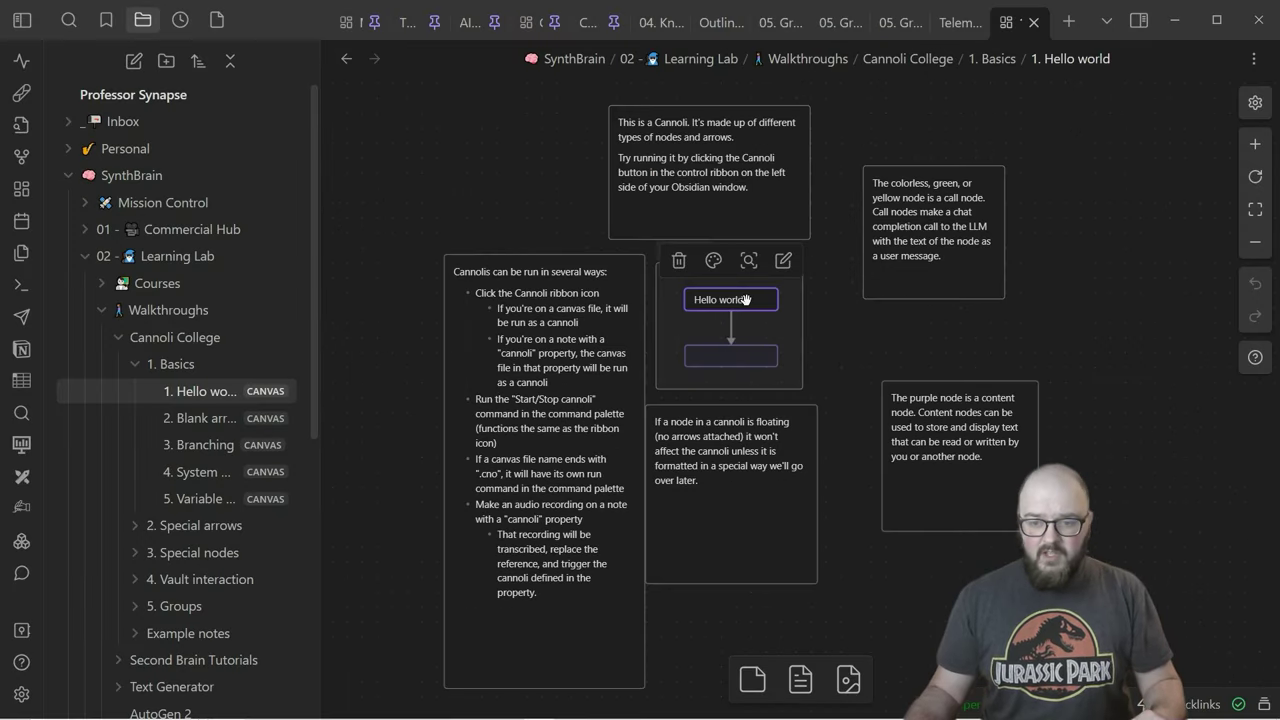
Step: Run the Hello world cannoli, then enlarge the purple node to read the reply and shrink it back
click(22, 94)
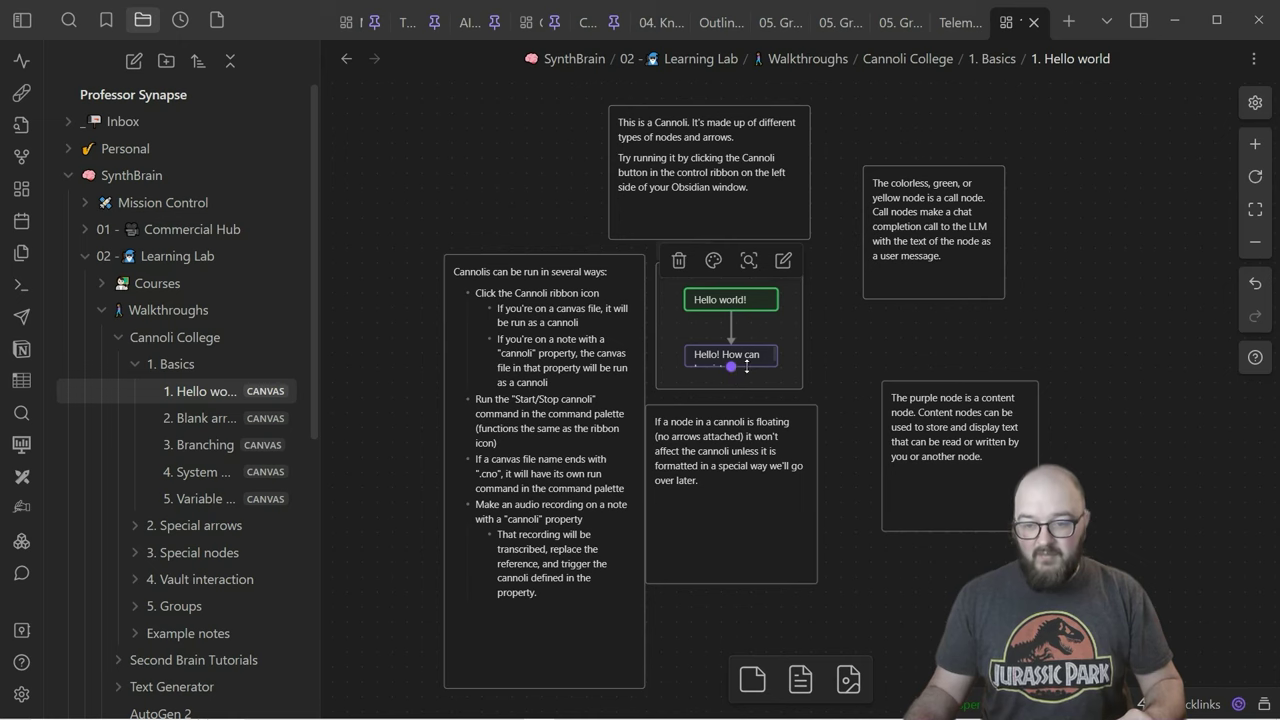
scroll(746, 366, up, 5)
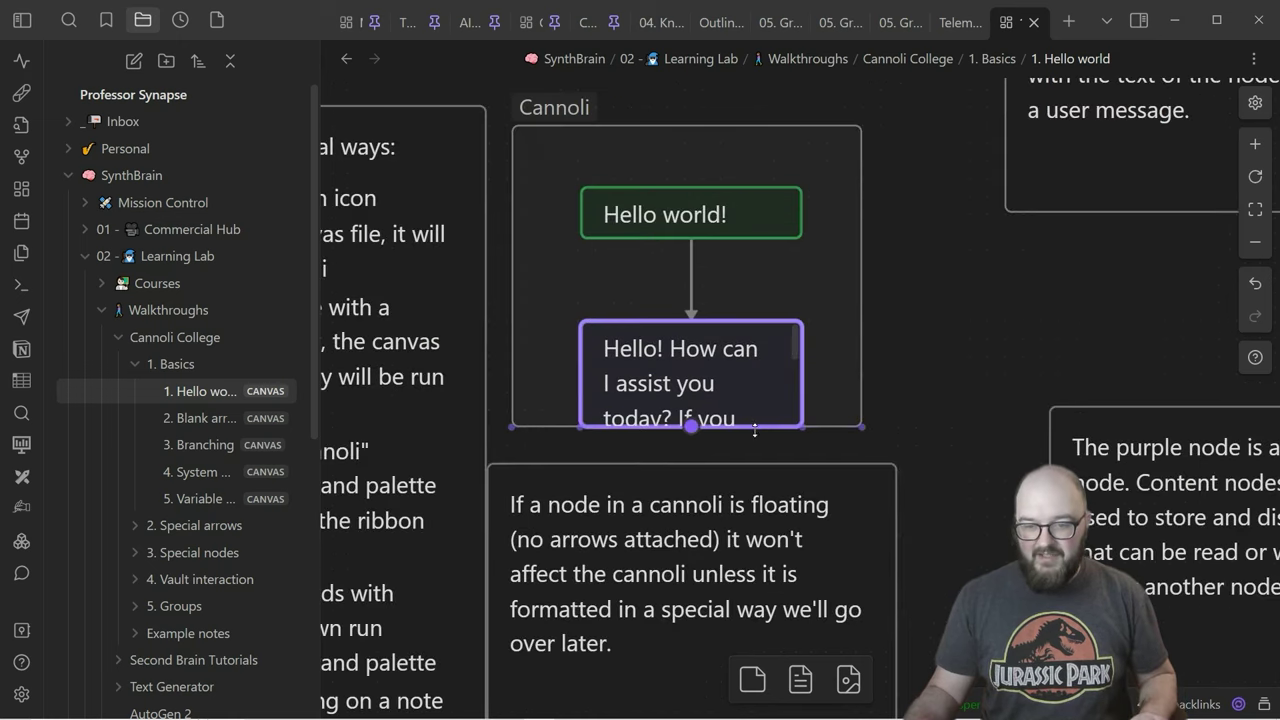
drag(755, 430, 760, 712)
scroll(759, 300, down, 3)
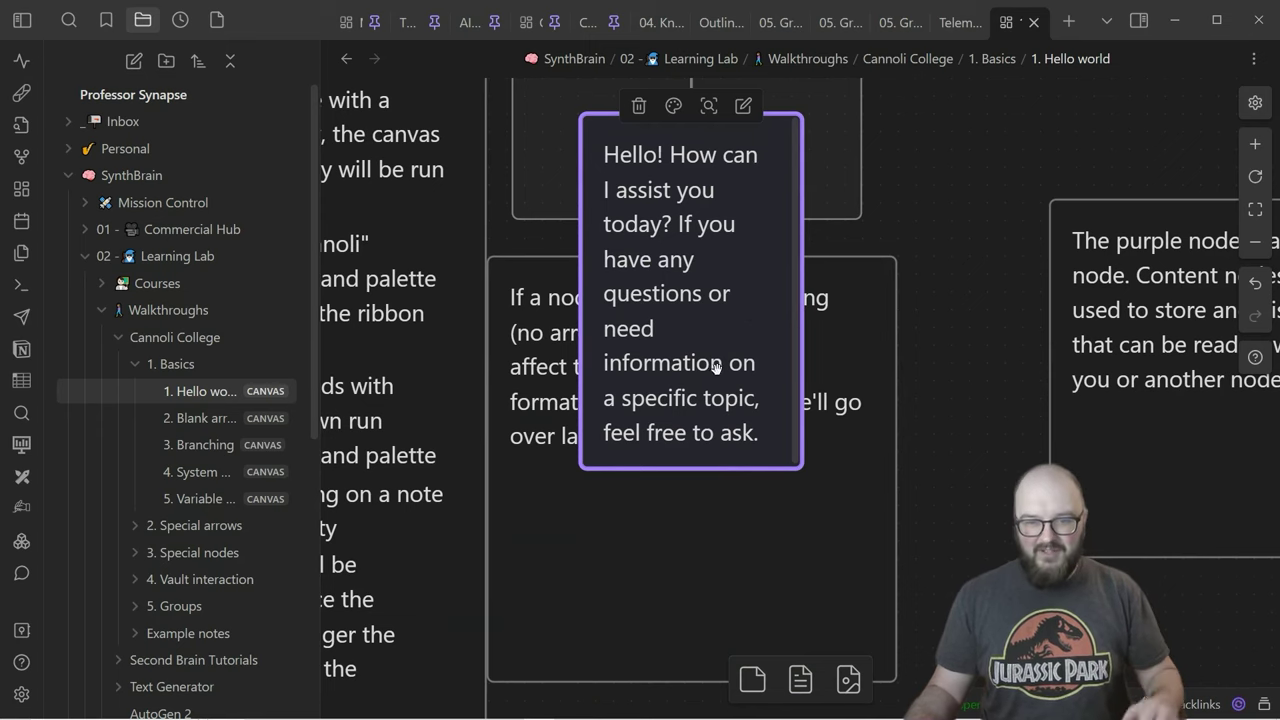
drag(721, 466, 709, 412)
scroll(869, 316, down, 5)
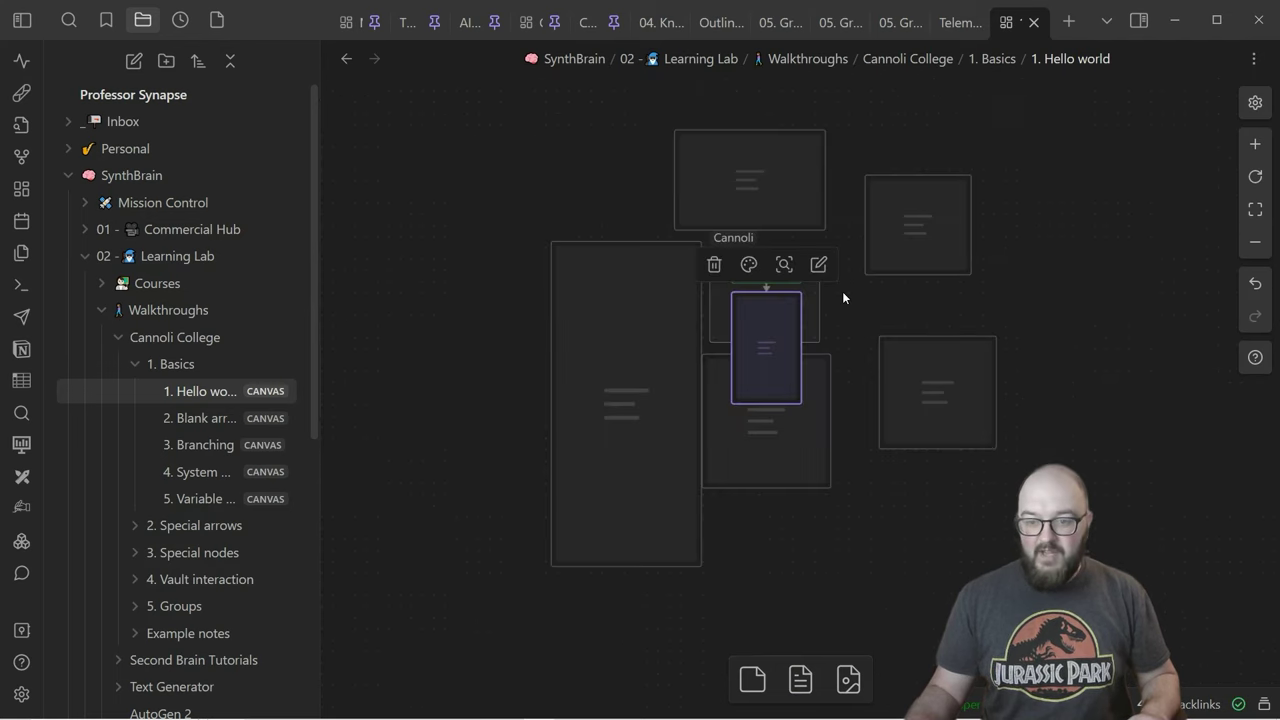
scroll(842, 291, up, 5)
drag(746, 491, 743, 373)
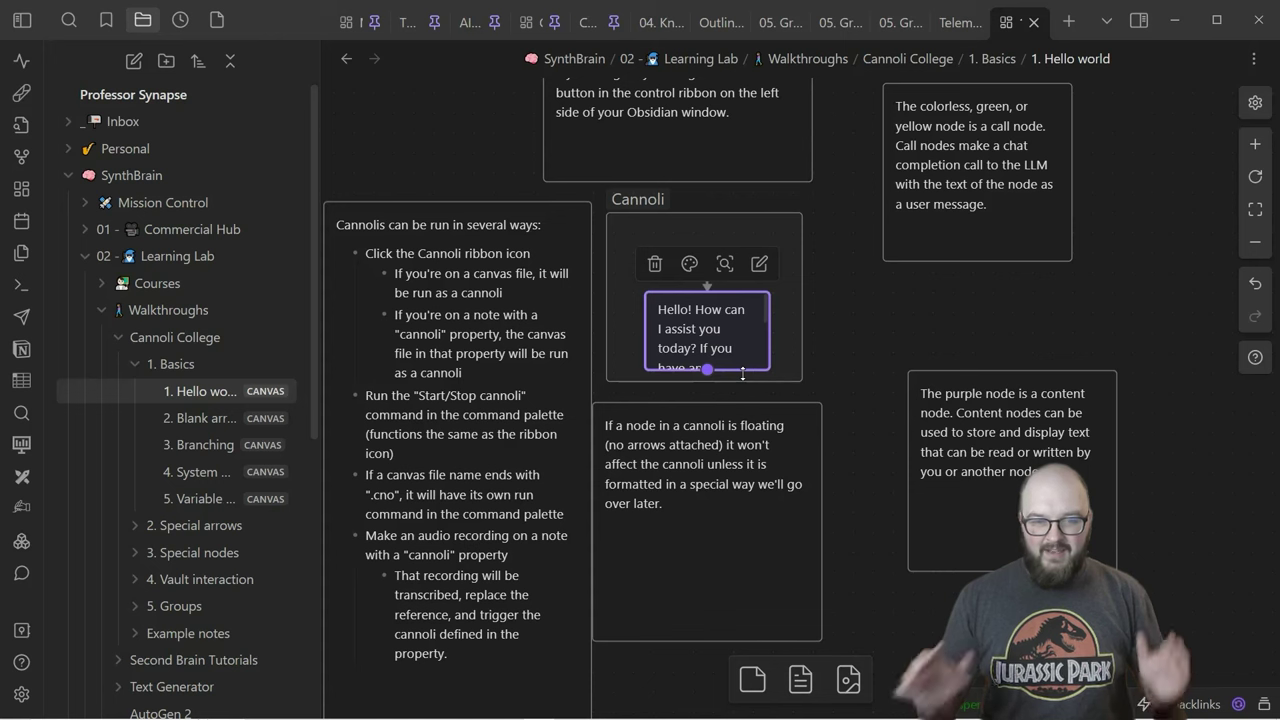